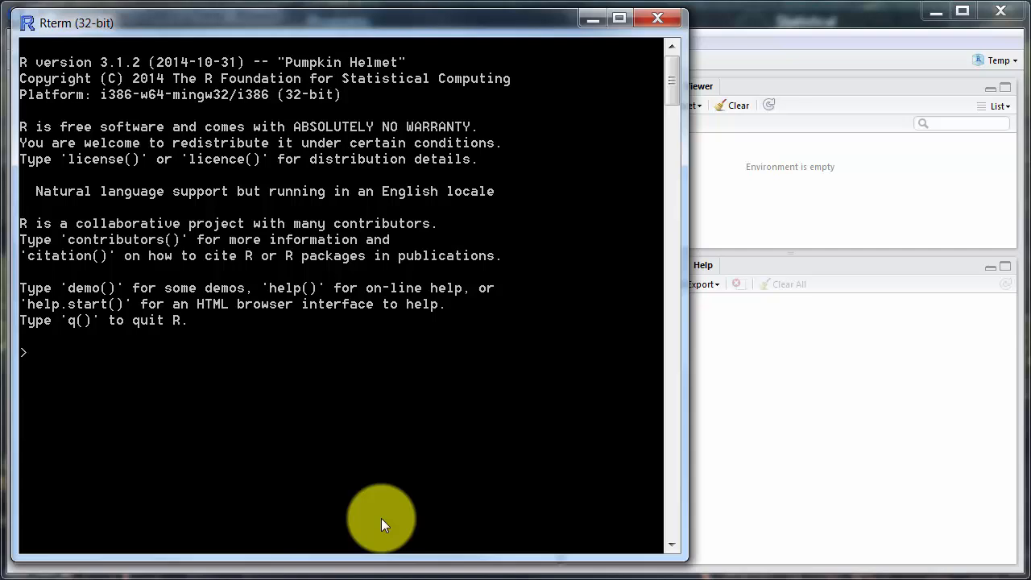
# Calculate 4+6 and 90+2 in the R terminal
pyautogui.write('4+6')
pyautogui.press('Return')
pyautogui.write('90+2')
pyautogui.press('Return')
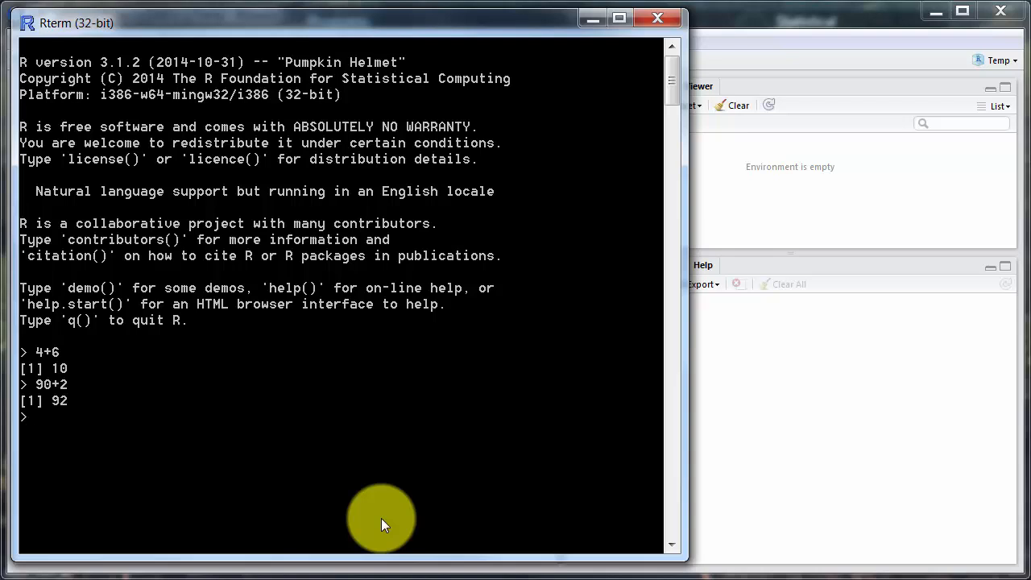
# Calculate log(3) in the R terminal and close the terminal window
pyautogui.write('log(3)')
pyautogui.press('Return')
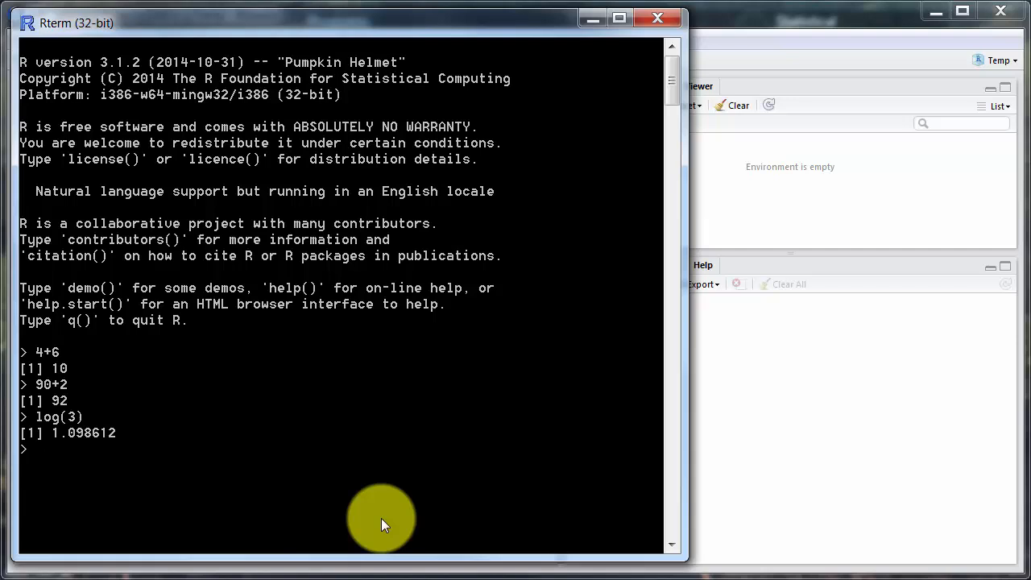
pyautogui.click(657, 22)
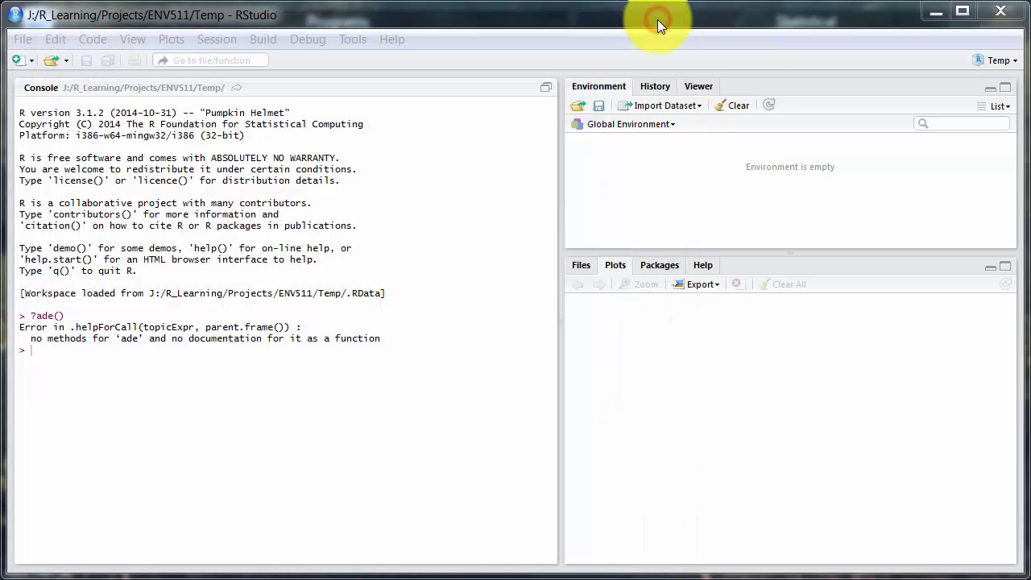
# Switch to RStudio and calculate 4+8 in its console
pyautogui.click(449, 270)
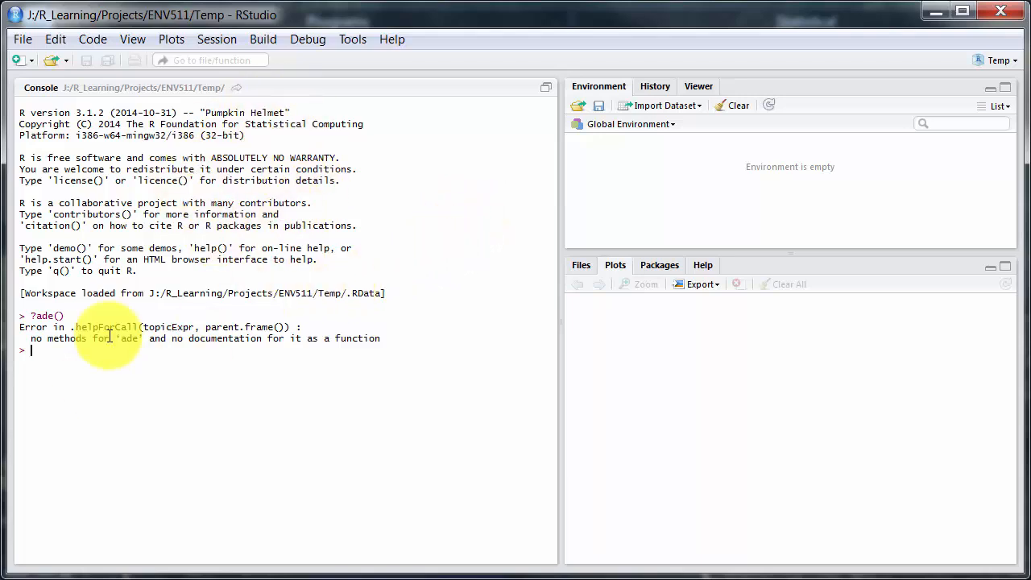
pyautogui.click(163, 356)
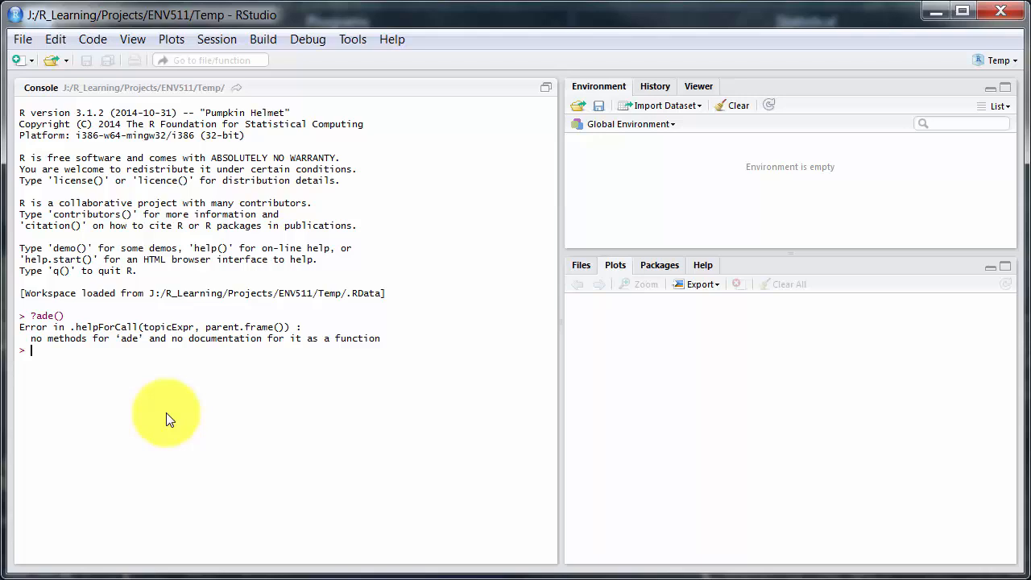
pyautogui.write('4+8')
pyautogui.press('Return')
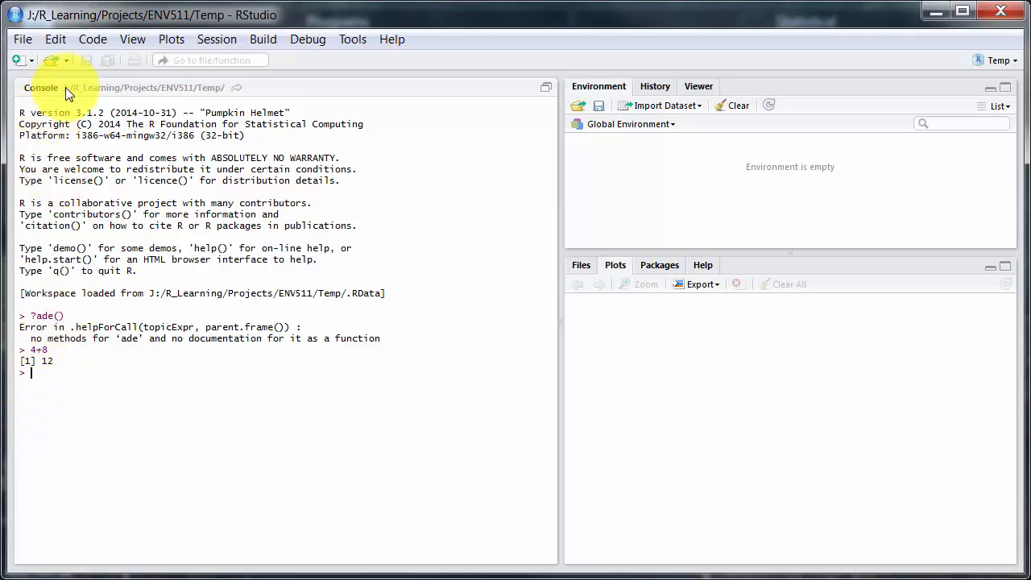
# Open the script kam_do_ca.R from the ENV511 Scripts folder
pyautogui.click(68, 63)
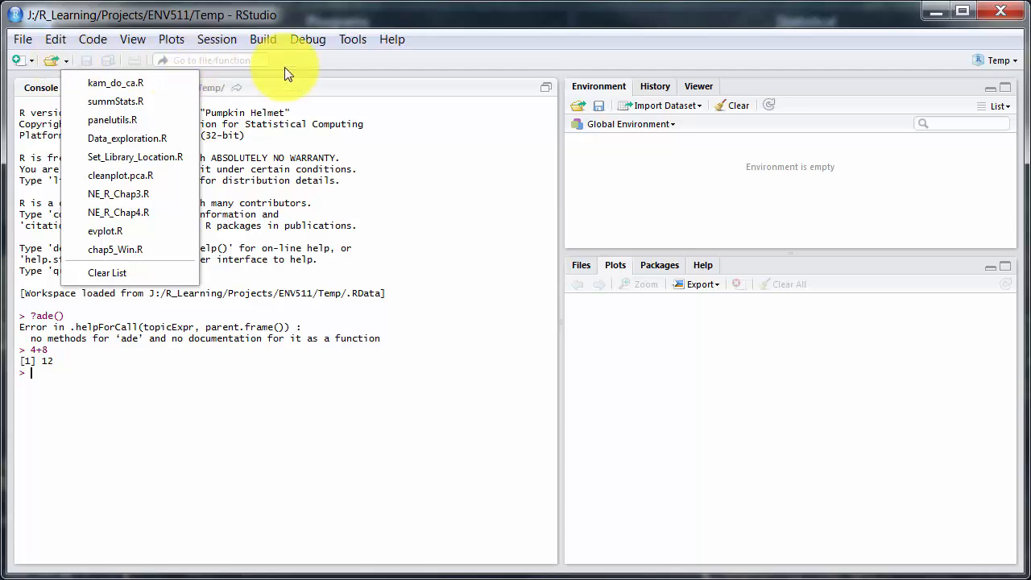
pyautogui.click(293, 64)
pyautogui.click(52, 61)
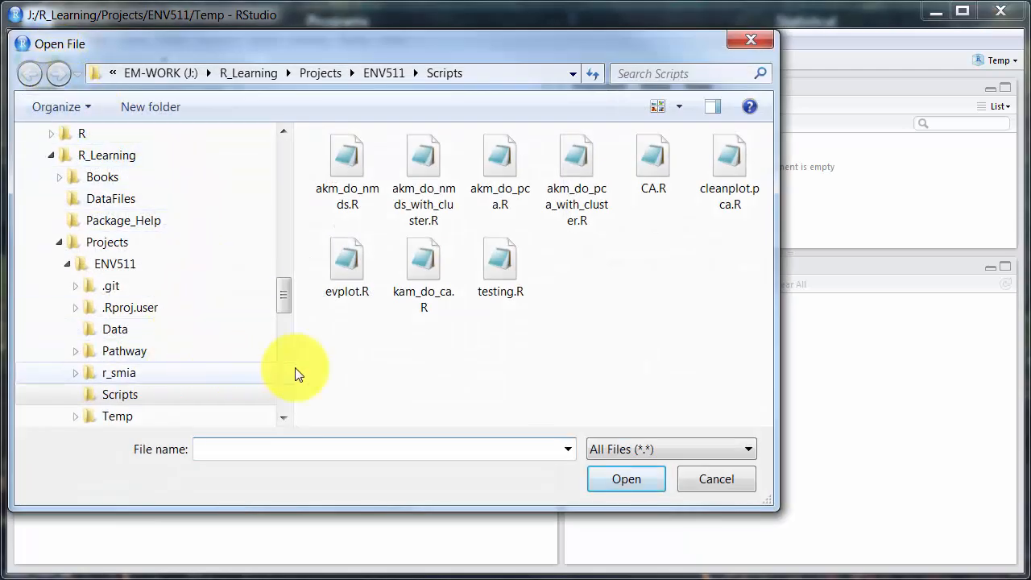
pyautogui.click(432, 256)
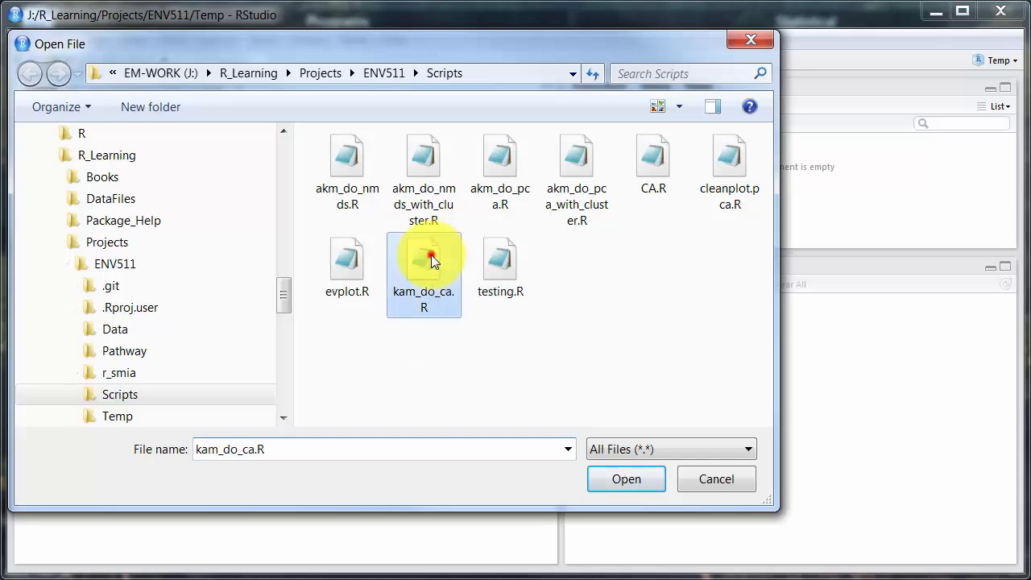
pyautogui.click(610, 480)
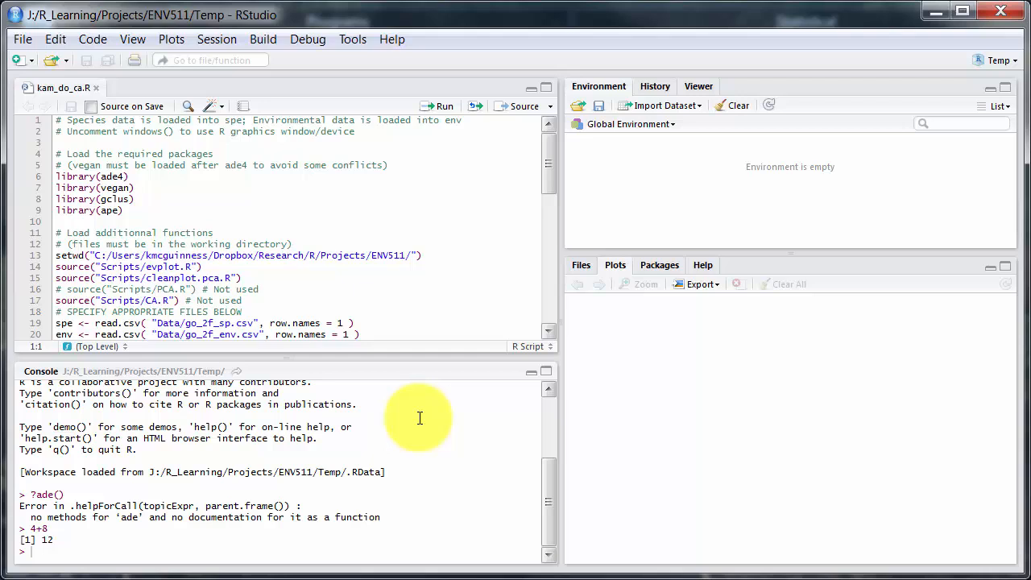
# Show the list of installed packages and install the psych package from the CRAN repository with its dependencies
pyautogui.click(53, 176)
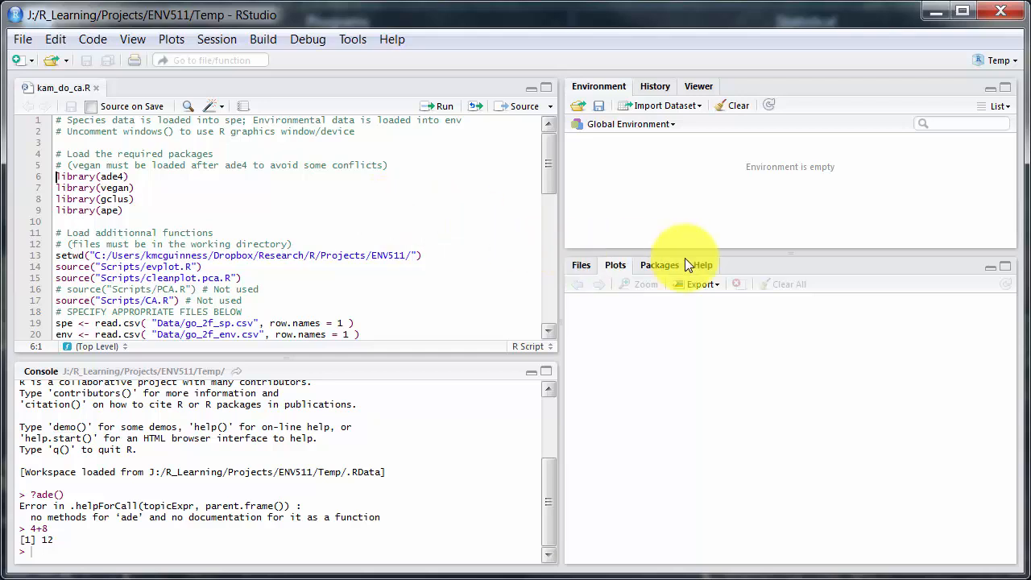
pyautogui.click(652, 267)
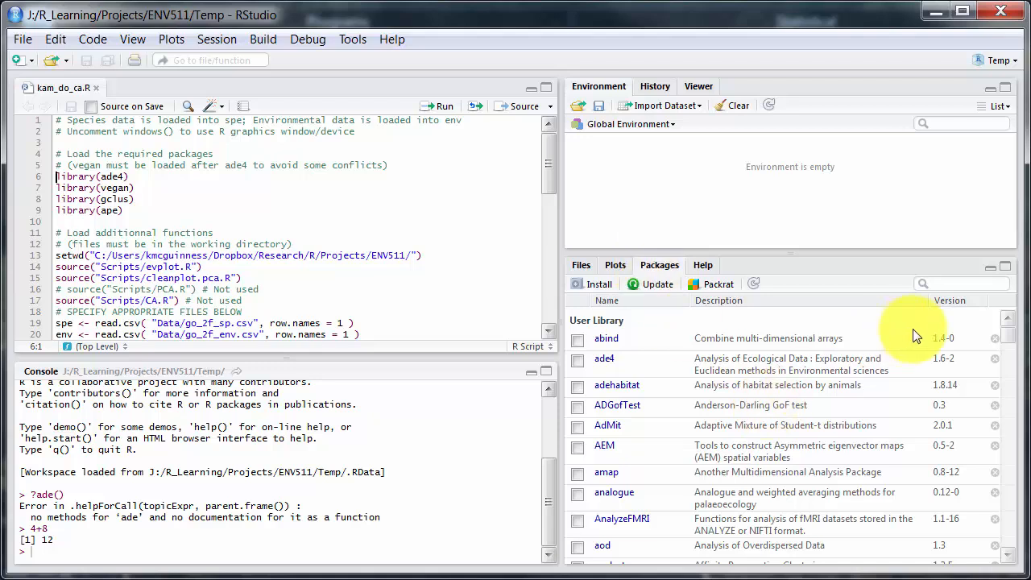
pyautogui.moveTo(1006, 333); pyautogui.dragTo(1005, 536)
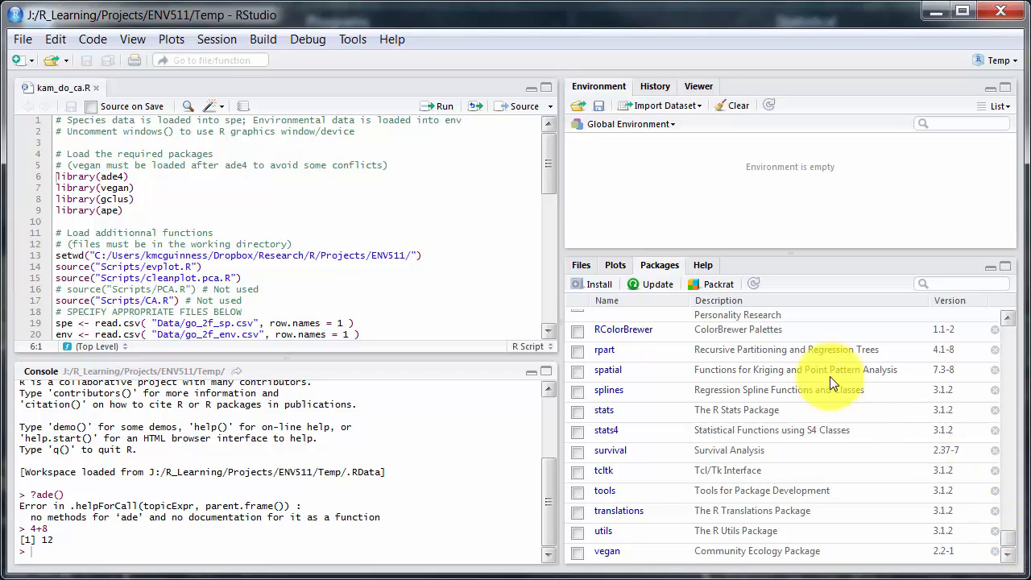
pyautogui.click(594, 285)
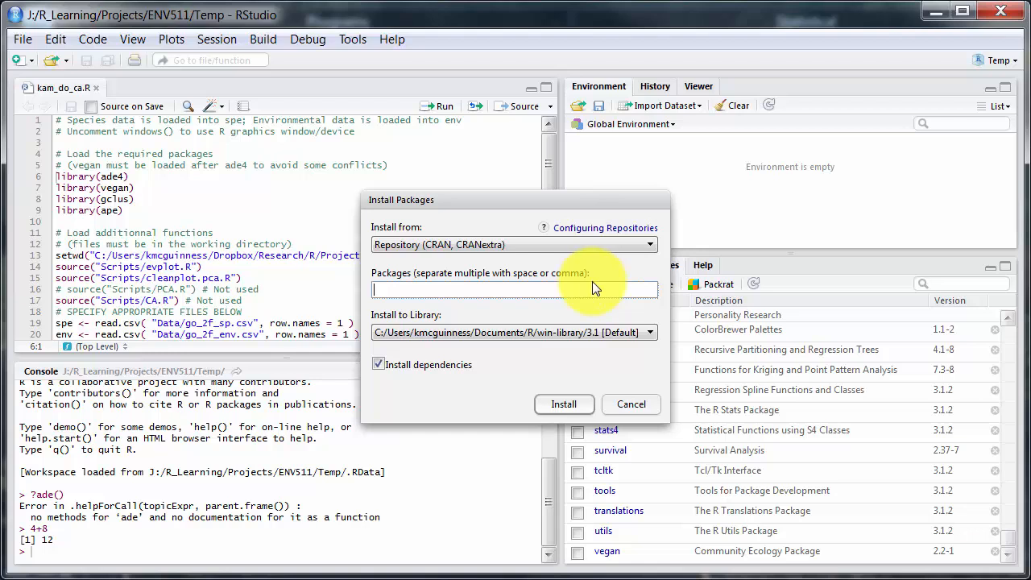
pyautogui.write('aov')
pyautogui.press('BackSpace')
pyautogui.press('BackSpace')
pyautogui.press('BackSpace')
pyautogui.write('psych')
pyautogui.press('Return')
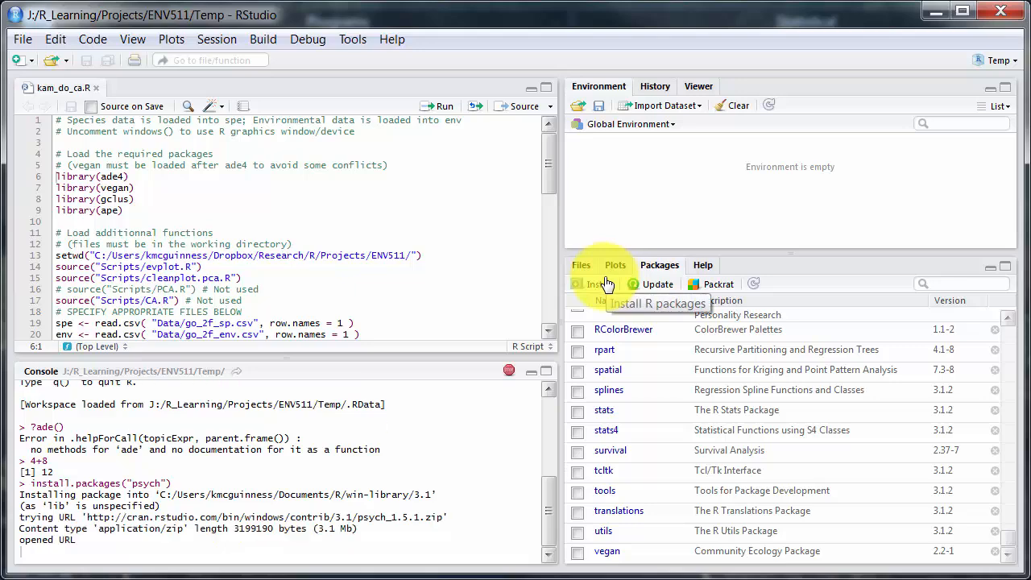
pyautogui.click(607, 283)
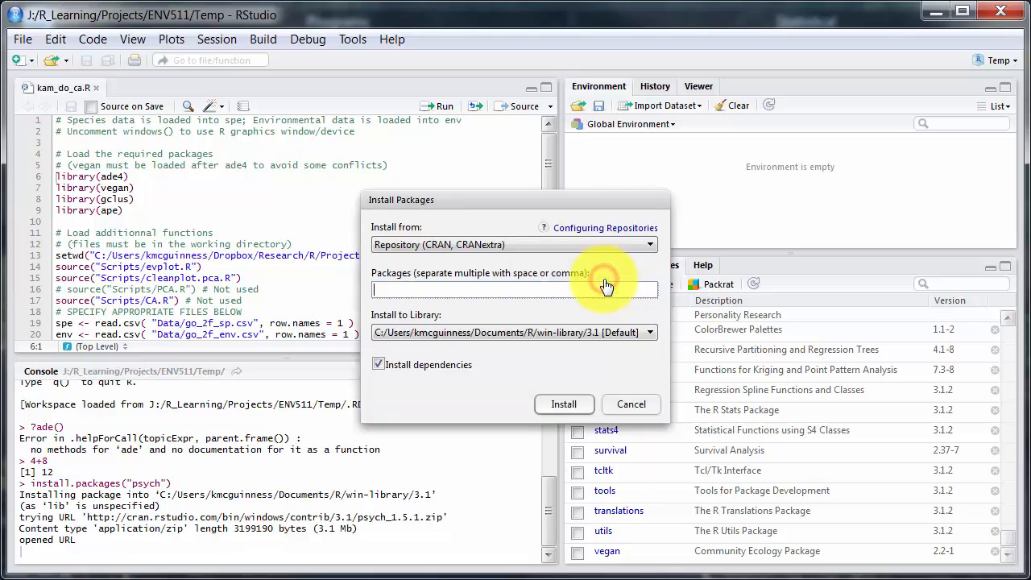
pyautogui.write('jkde')
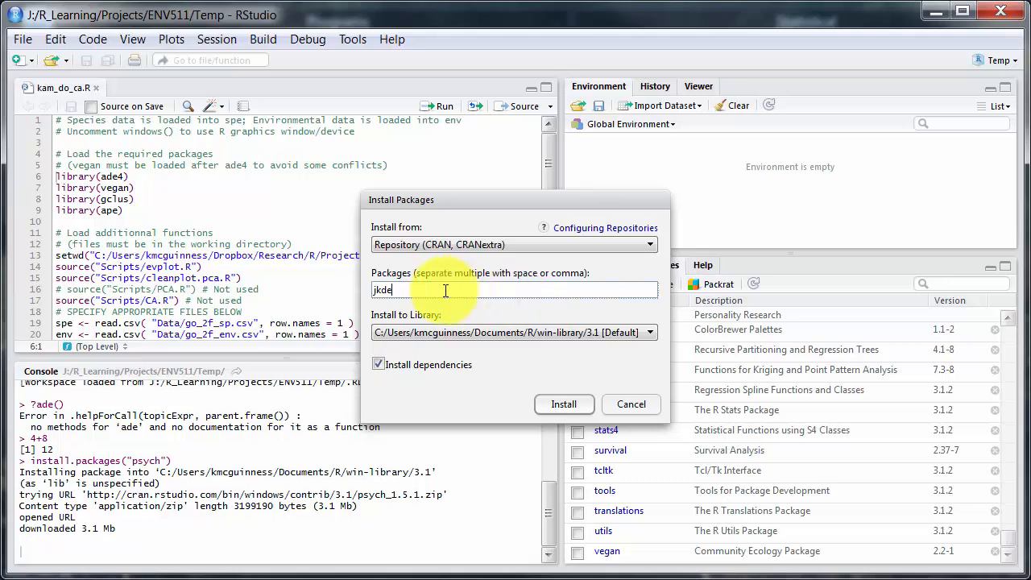
pyautogui.press('BackSpace')
pyautogui.press('BackSpace')
pyautogui.press('BackSpace')
pyautogui.press('BackSpace')
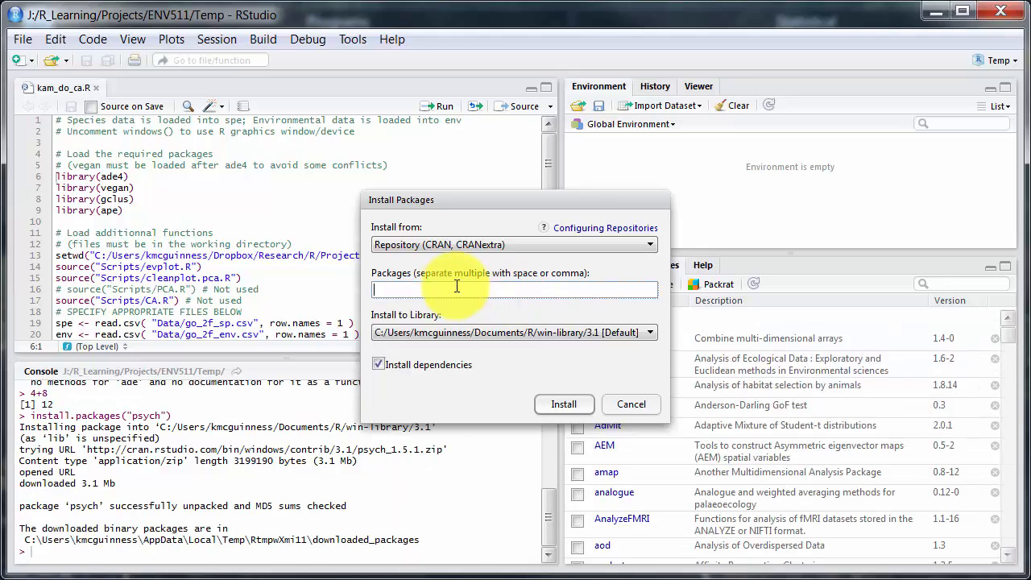
pyautogui.write('j')
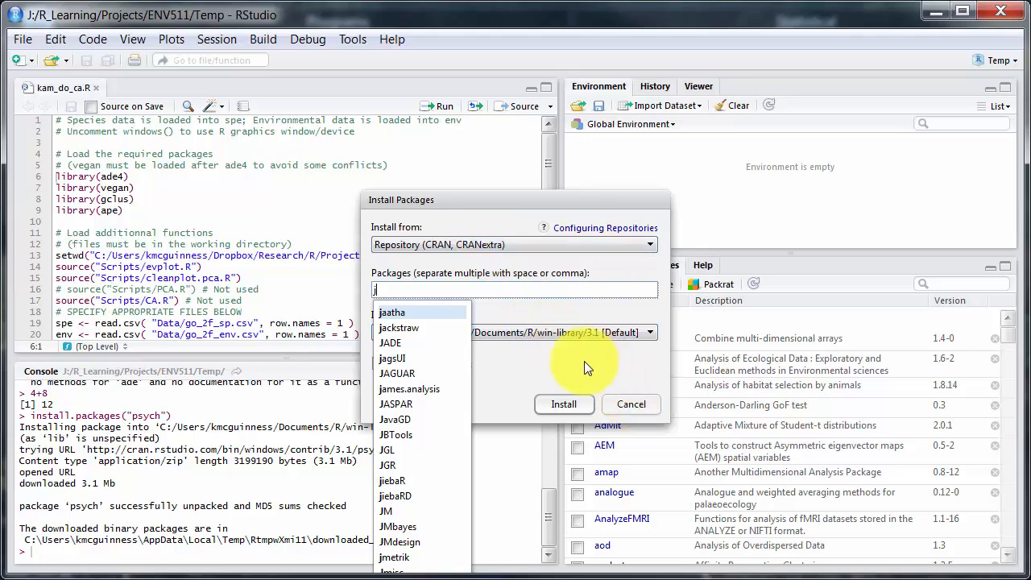
pyautogui.click(431, 345)
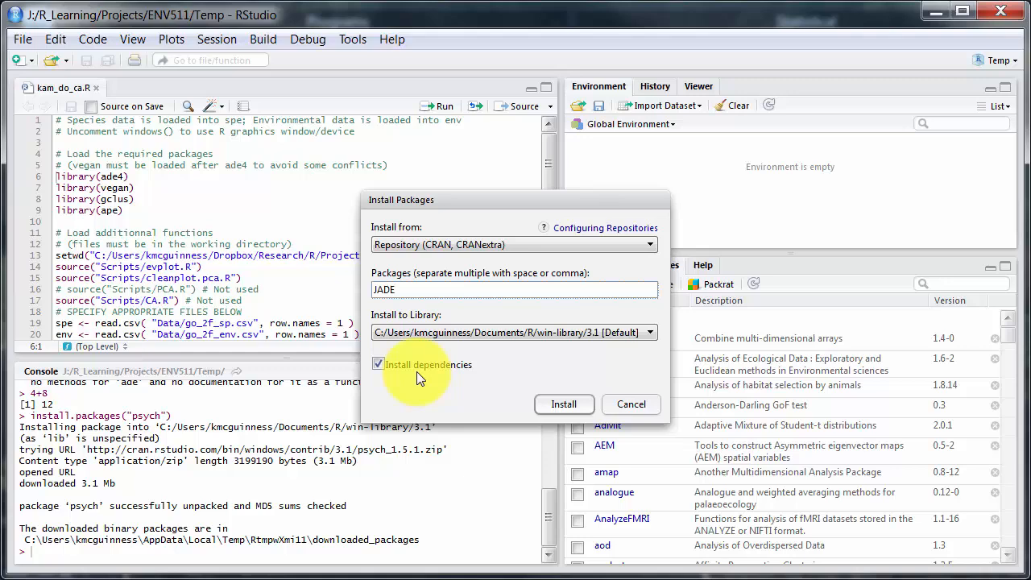
pyautogui.click(634, 408)
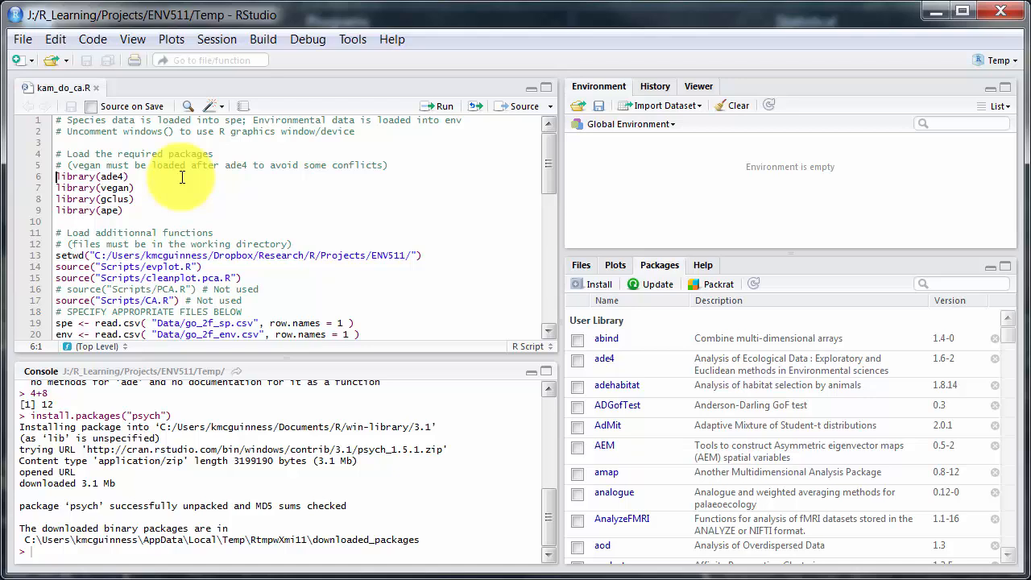
# Run the script's four library calls to load ade4, vegan, gclus and ape
pyautogui.keyDown('shift'); pyautogui.click(155, 211); pyautogui.keyUp('shift')
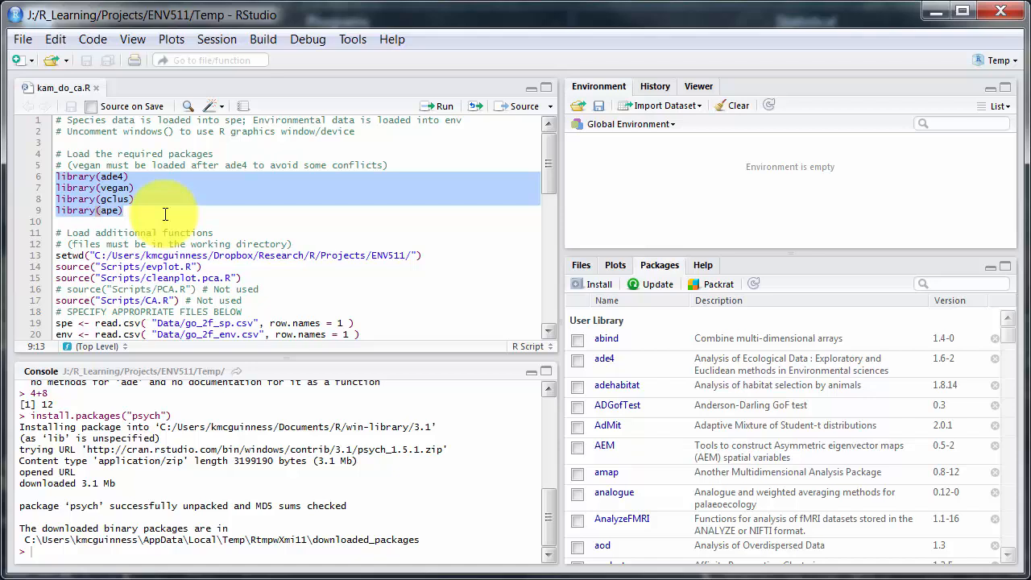
pyautogui.click(435, 111)
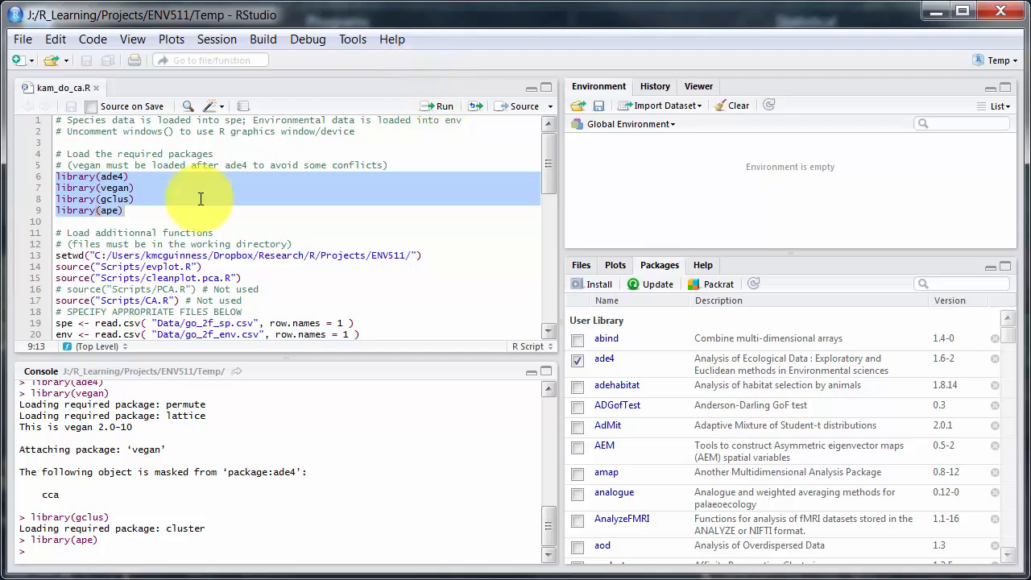
# Run the script lines that set the working directory and source evplot.R, cleanplot.pca.R and CA.R, skipping the commented-out PCA.R line
pyautogui.click(55, 255)
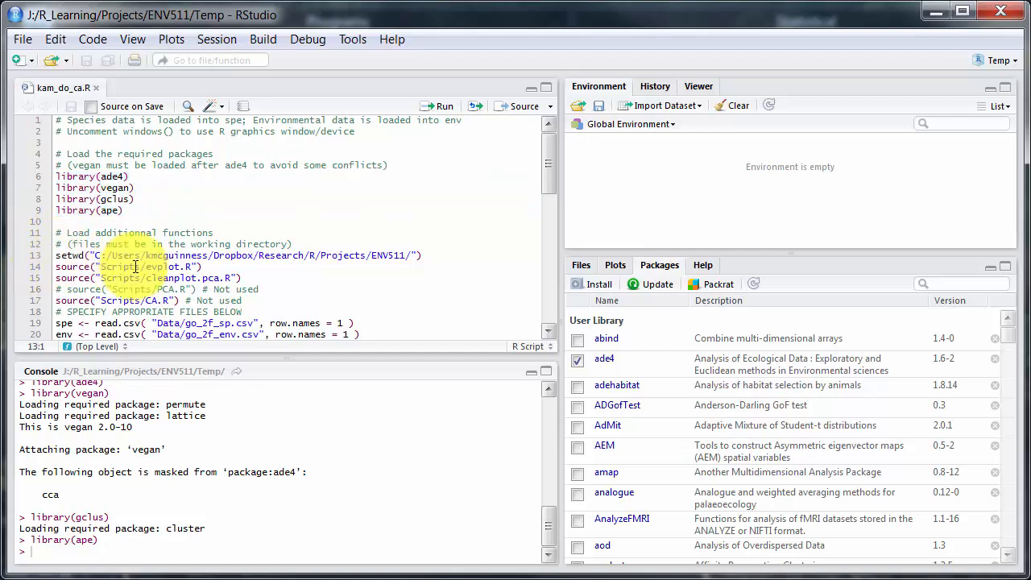
pyautogui.keyDown('shift'); pyautogui.click(243, 277); pyautogui.keyUp('shift')
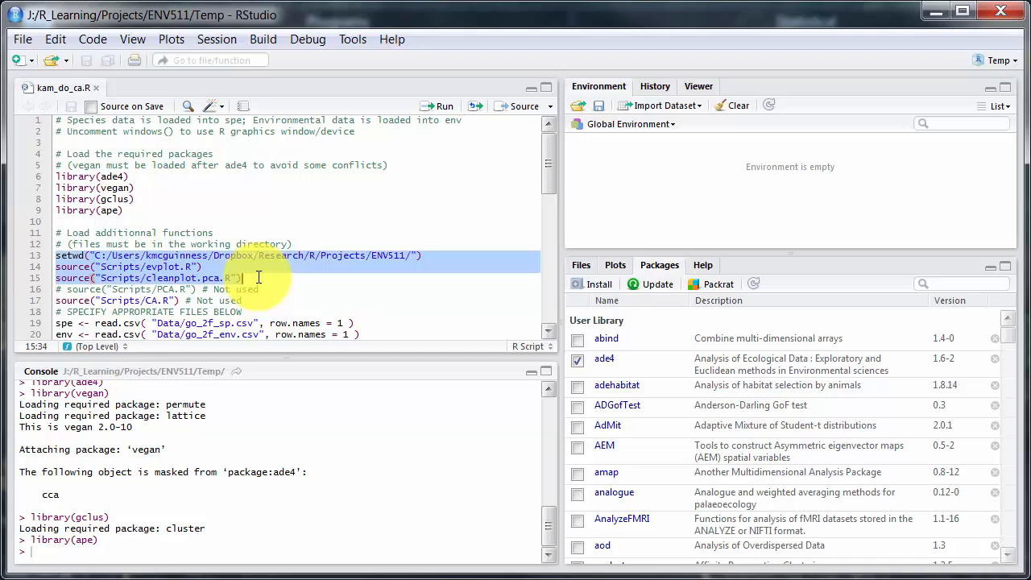
pyautogui.click(231, 42)
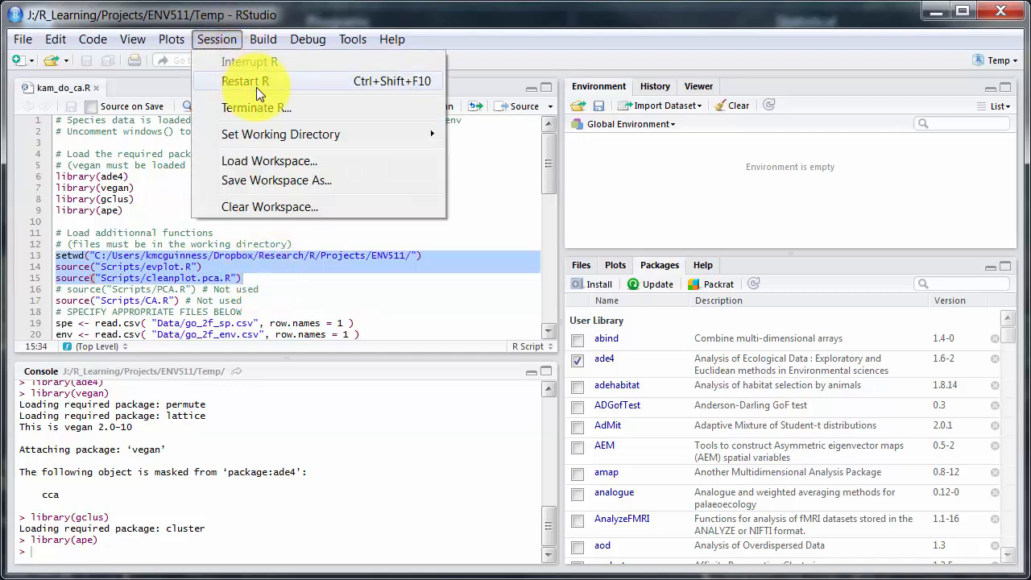
pyautogui.moveTo(263, 138)
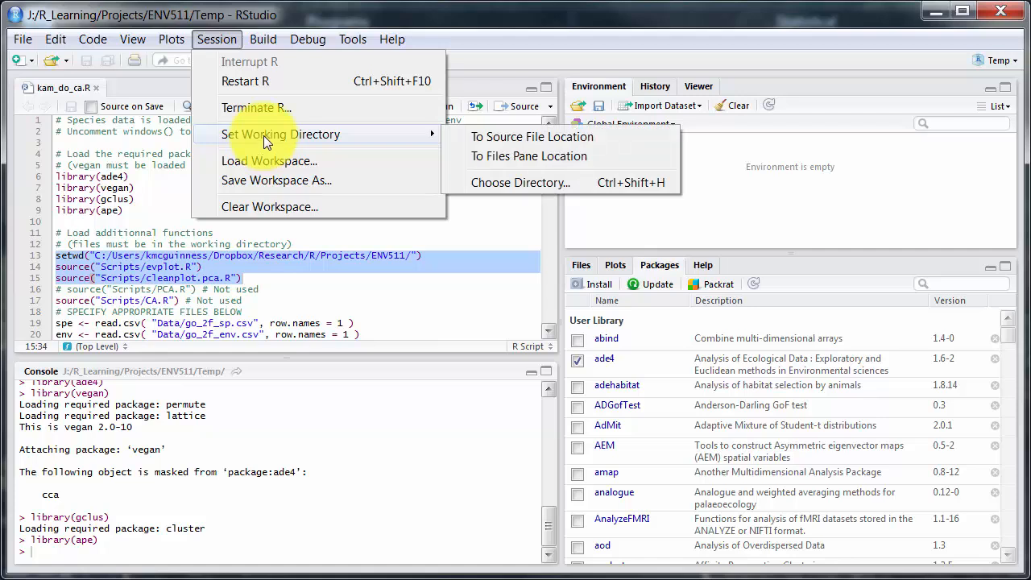
pyautogui.click(506, 40)
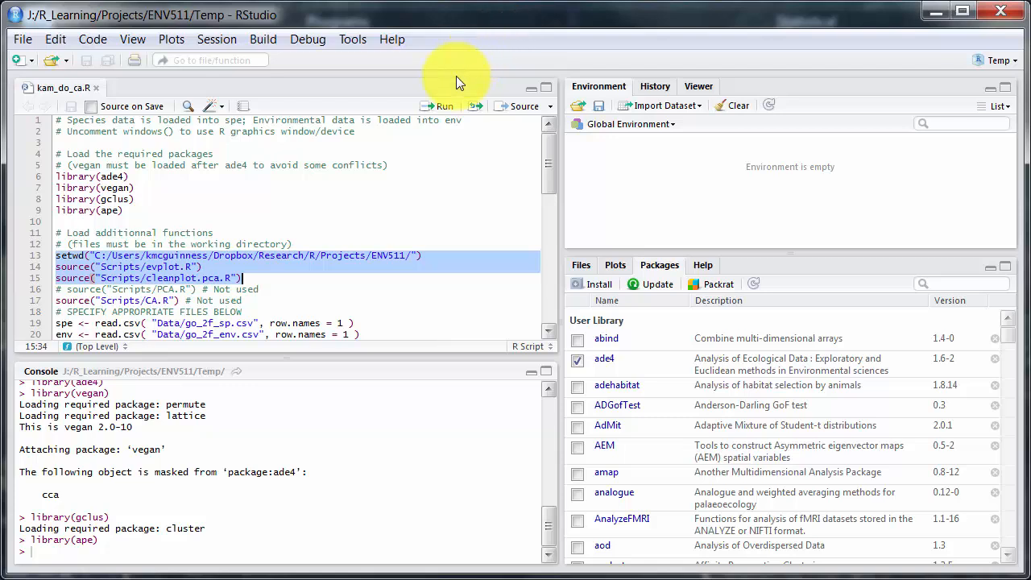
pyautogui.click(439, 107)
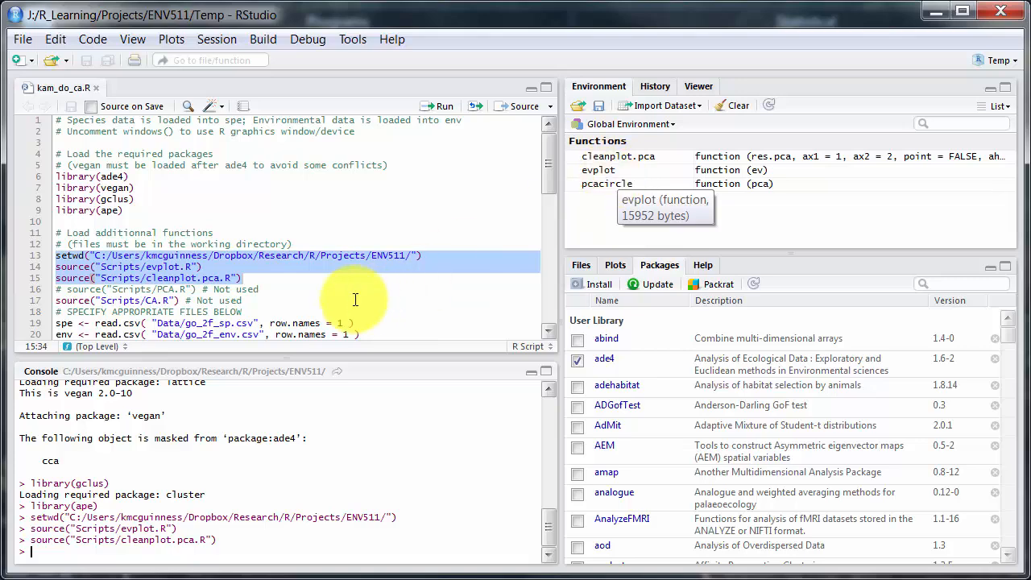
pyautogui.click(58, 300)
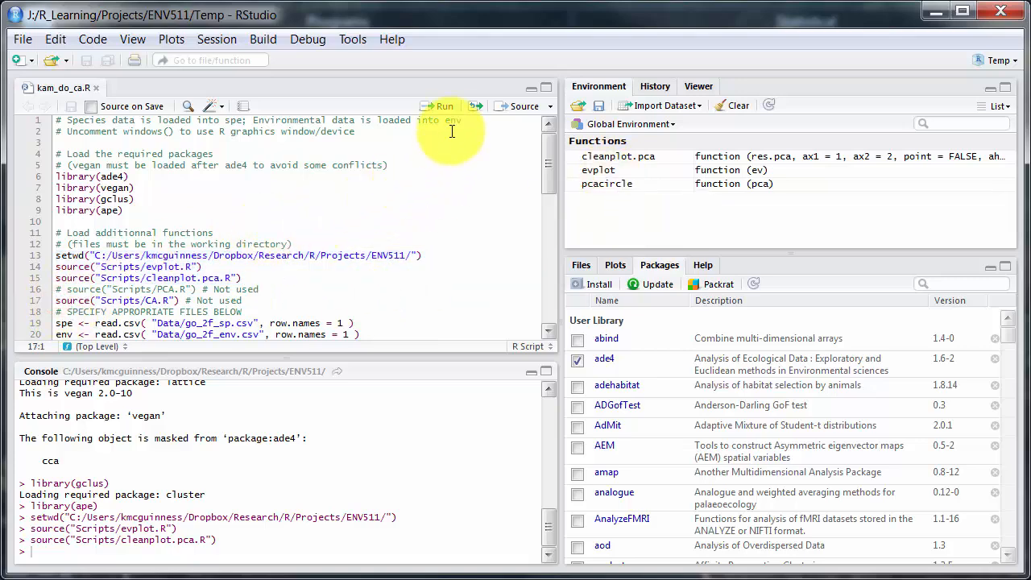
pyautogui.click(444, 107)
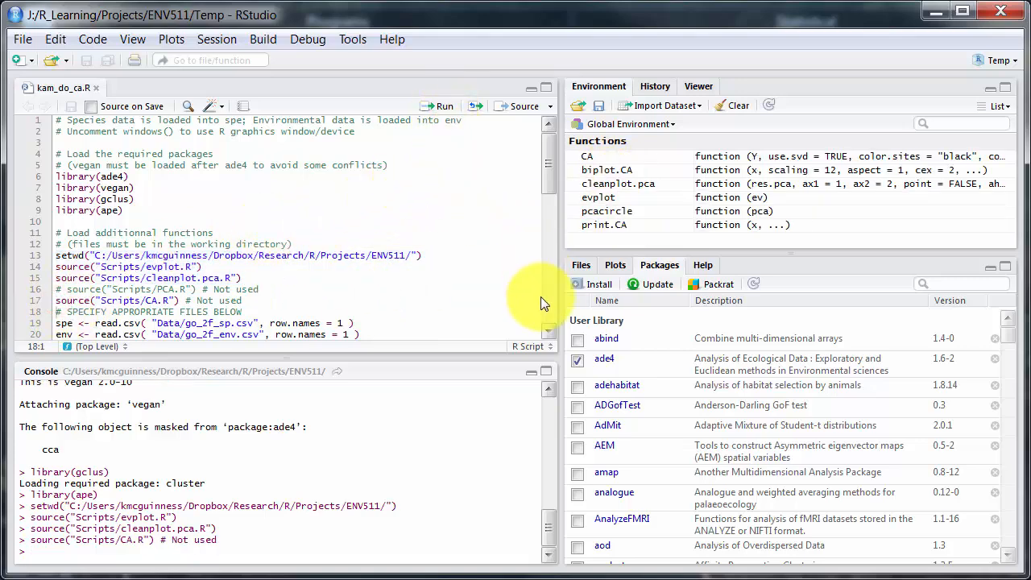
# Run the lines that read Data/go_2f_sp.csv into spe and Data/go_2f_env.csv into env, and view the env data table
pyautogui.click(550, 334)
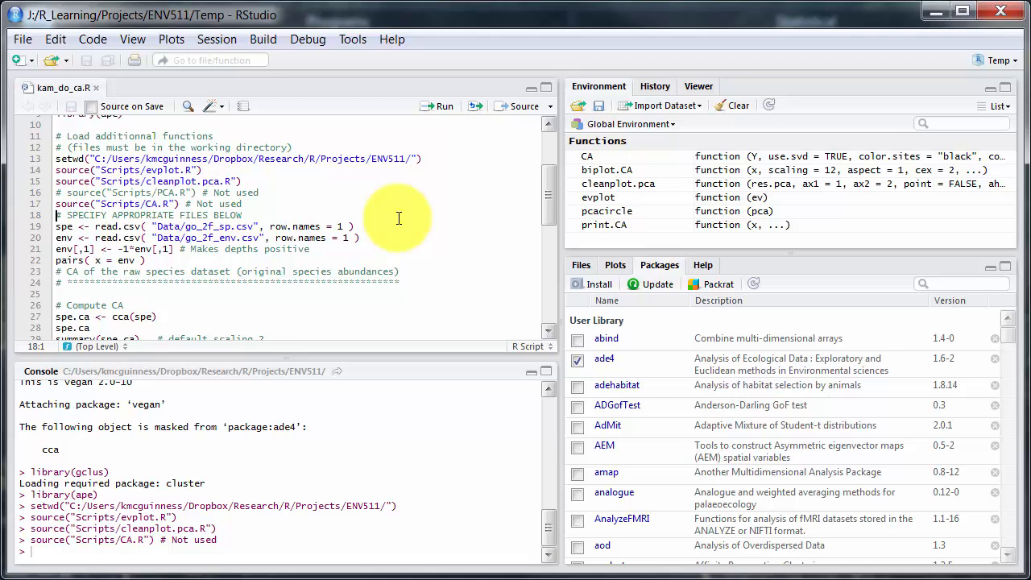
pyautogui.press('Down')
pyautogui.hotkey('shift', 'Down')
pyautogui.hotkey('shift', 'Down')
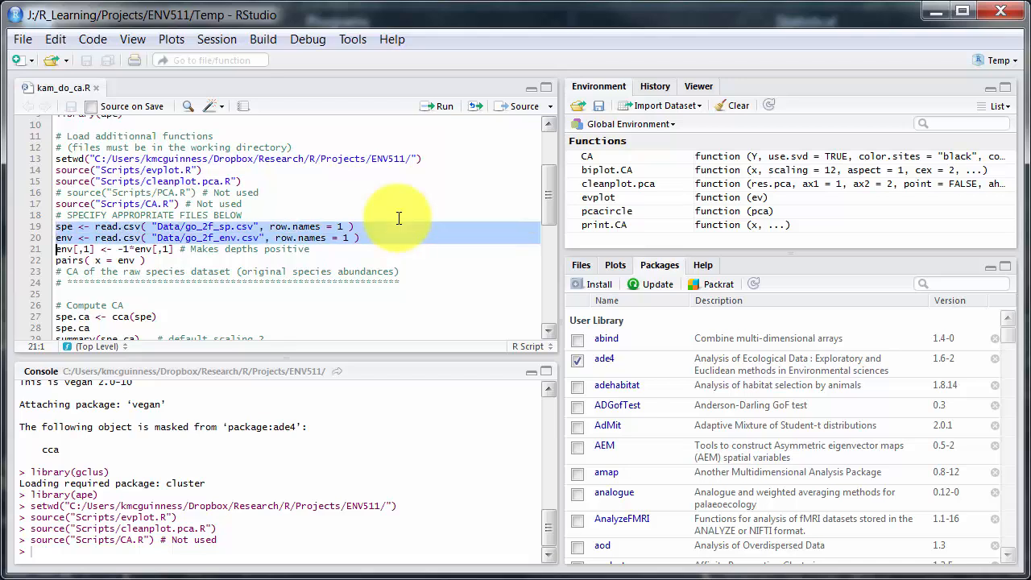
pyautogui.click(429, 113)
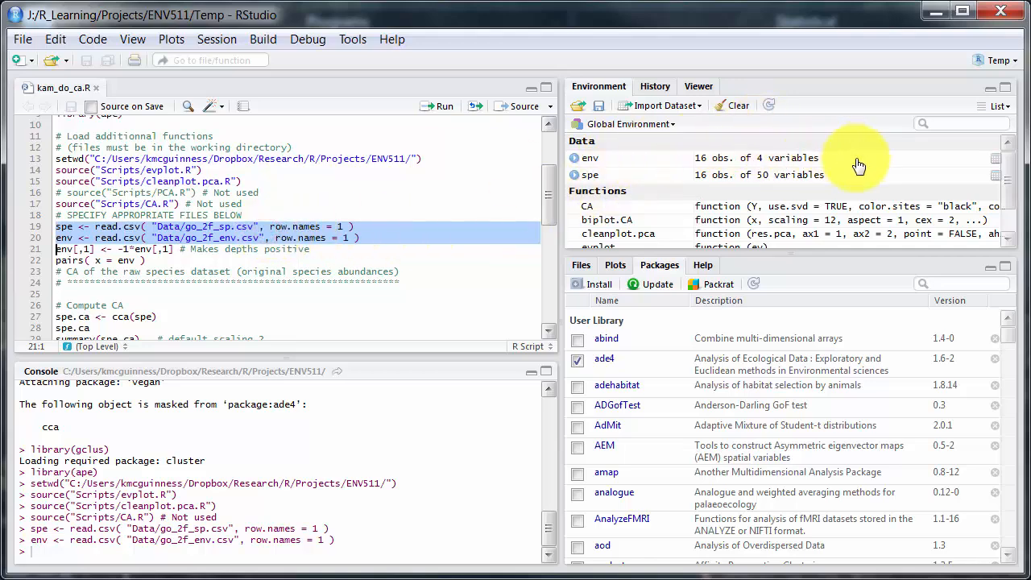
pyautogui.click(996, 158)
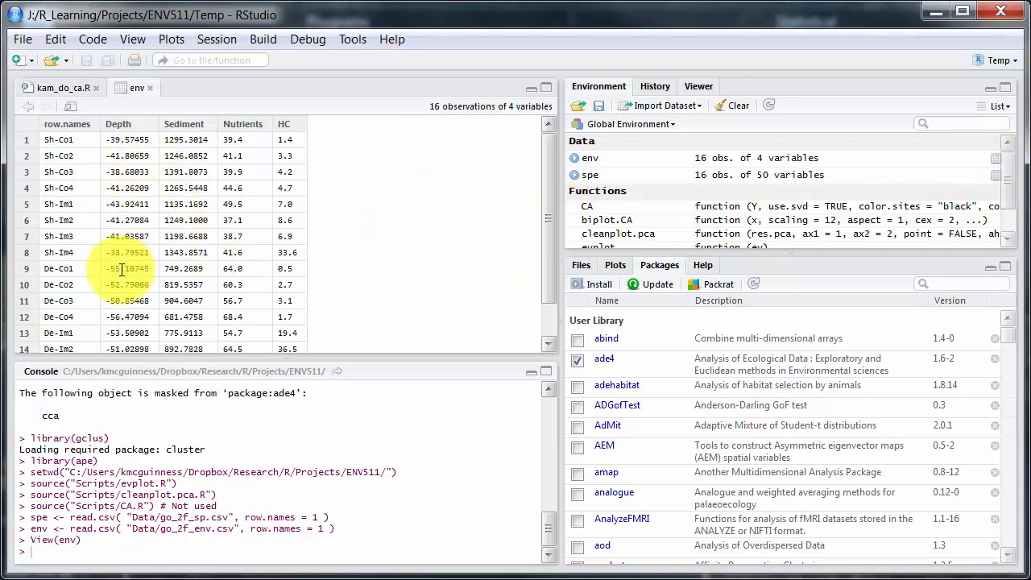
# Look through the env data table, close it, and rerun the script's two read.csv lines for spe and env
pyautogui.click(549, 320)
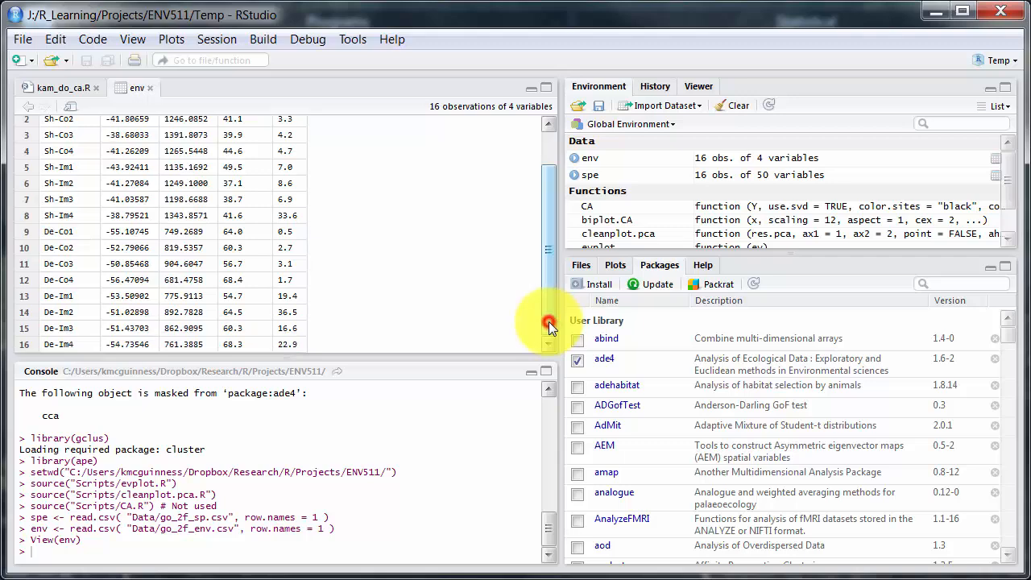
pyautogui.click(548, 158)
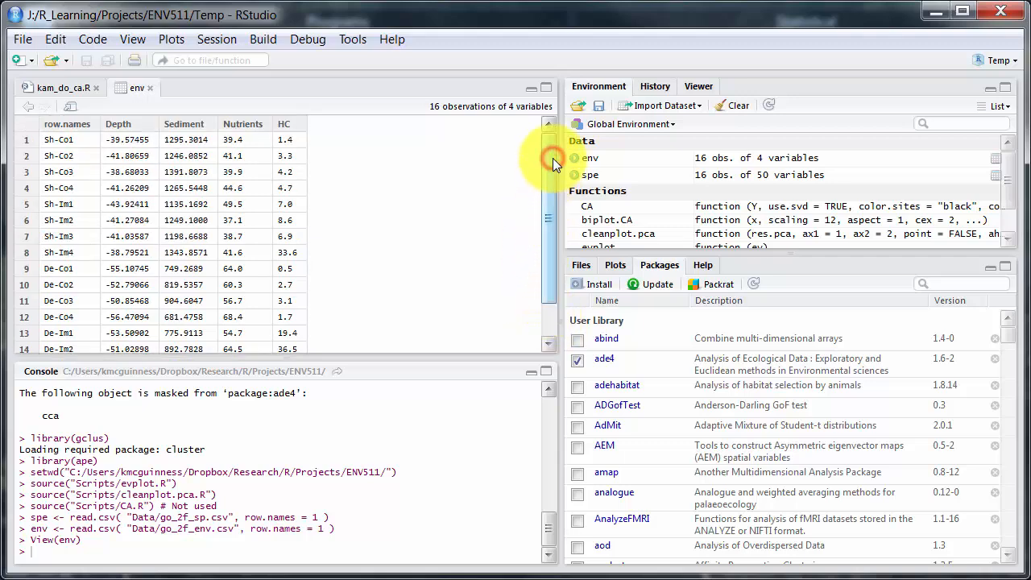
pyautogui.click(150, 88)
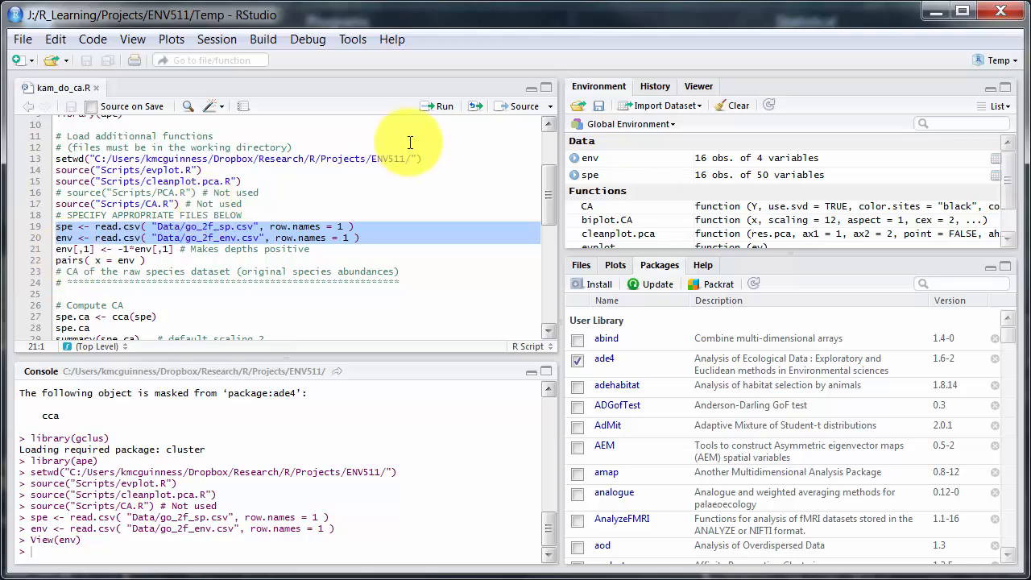
pyautogui.click(439, 105)
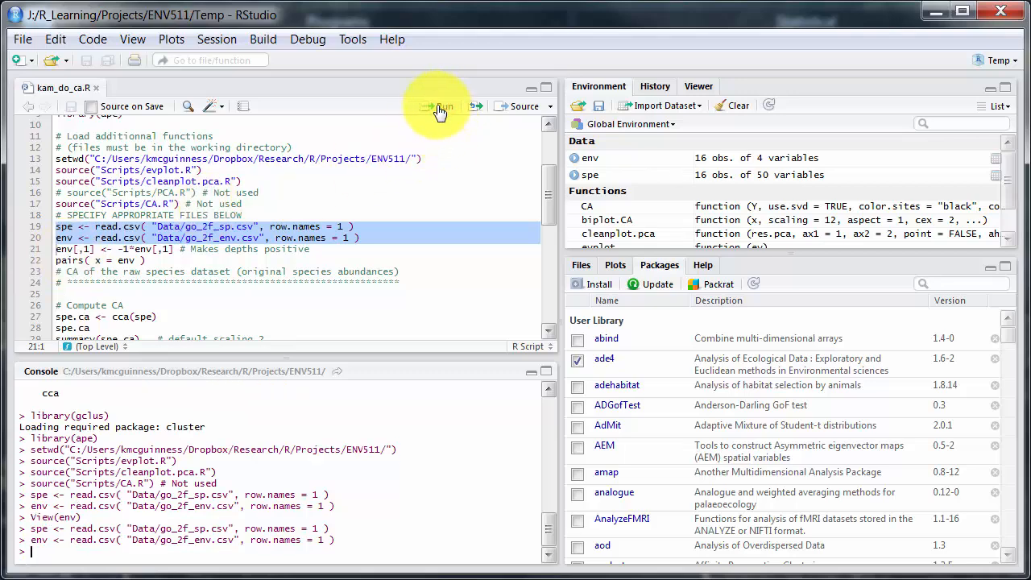
# Run the pairs( x = env ) line to draw the scatterplot matrix, and look at the plot export options
pyautogui.click(61, 260)
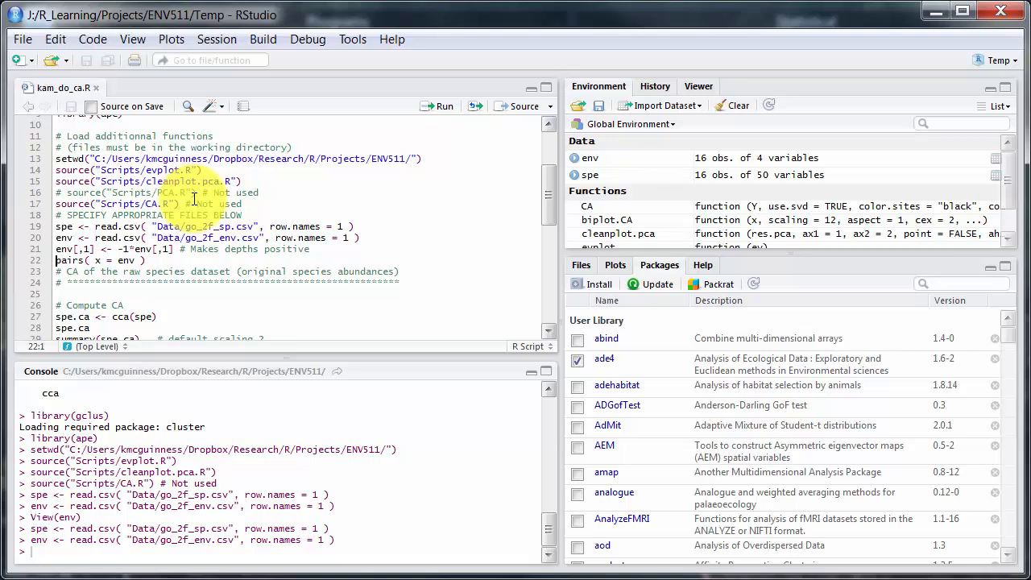
pyautogui.click(439, 108)
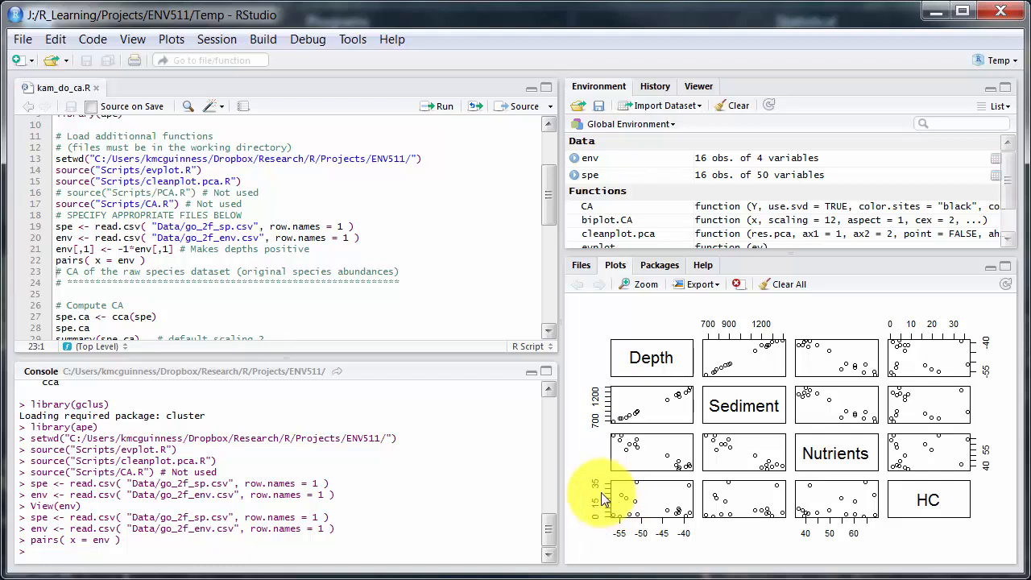
pyautogui.click(691, 283)
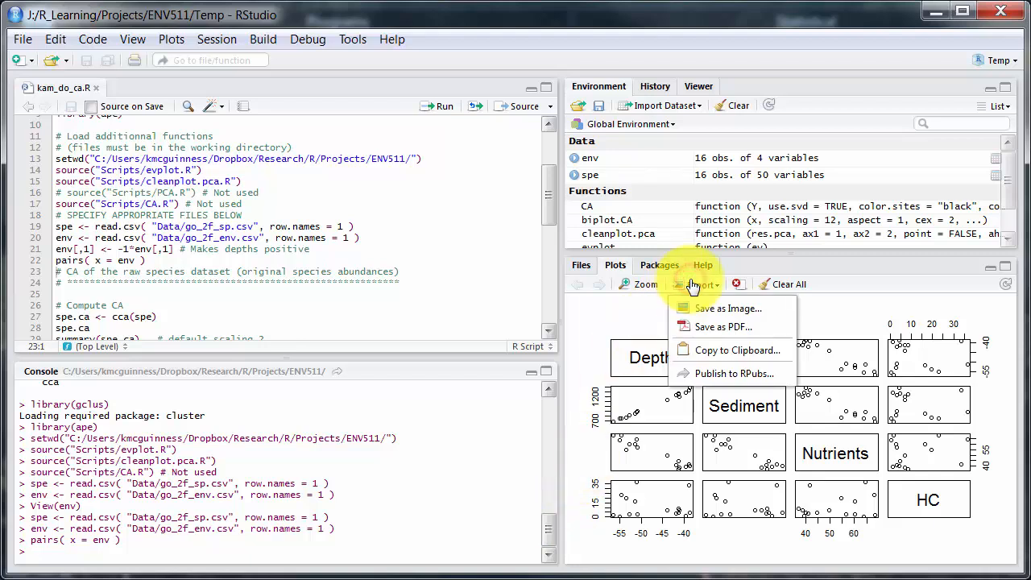
pyautogui.click(355, 315)
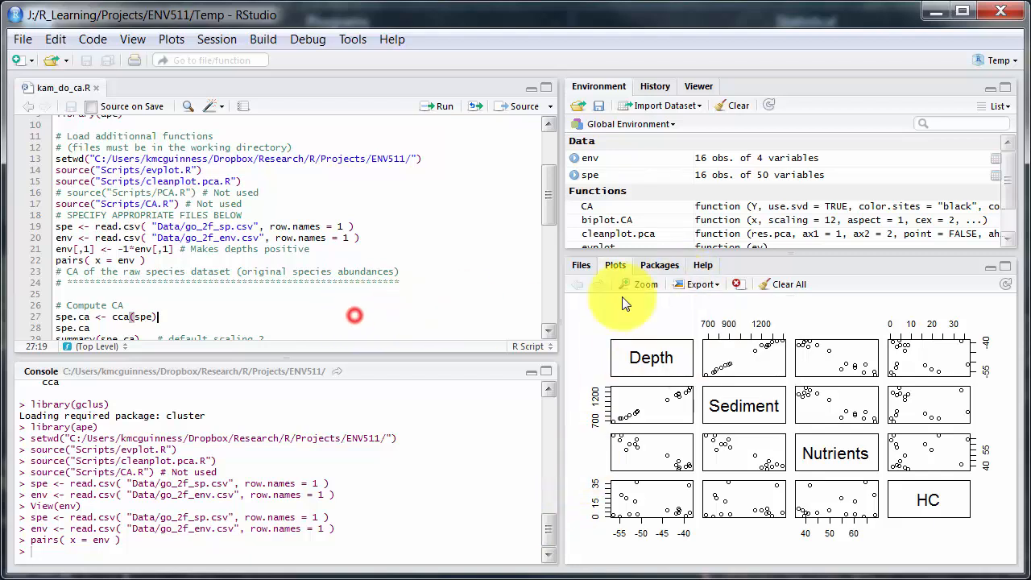
# Run the Compute CA lines, from spe.ca <- cca(spe) through summary(spe.ca, scaling=1), and review the environment objects and console output
pyautogui.click(547, 335)
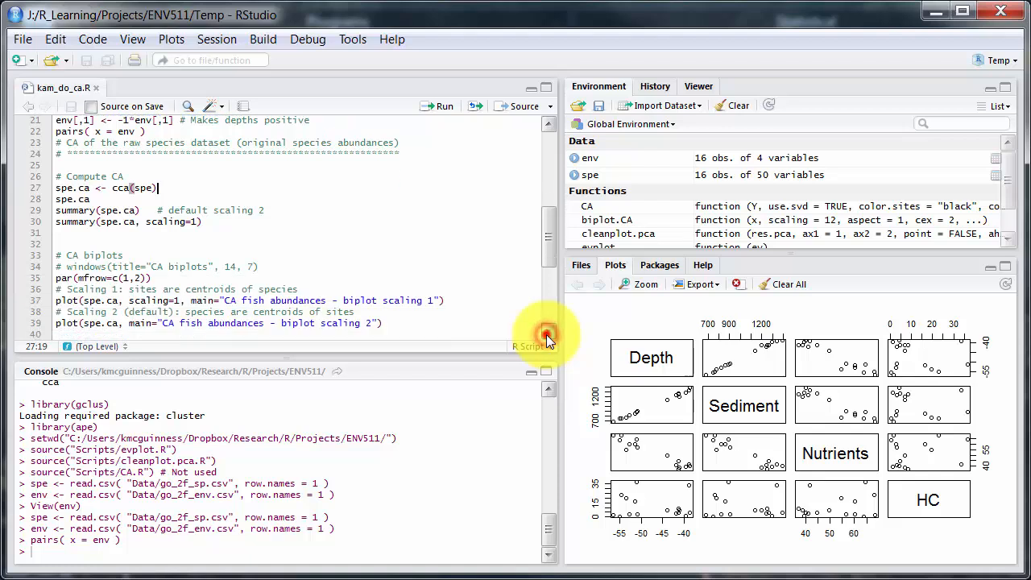
pyautogui.click(57, 188)
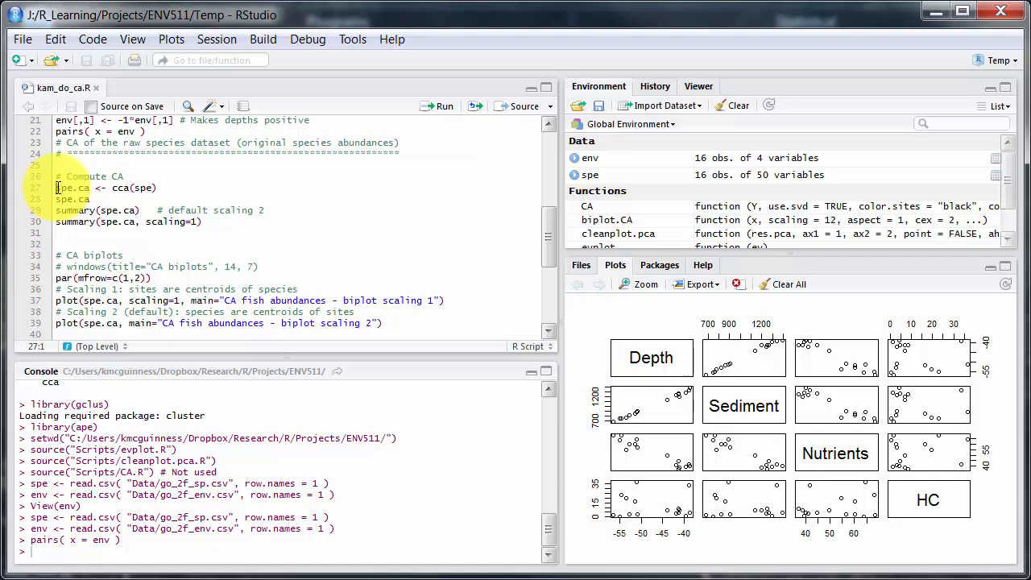
pyautogui.keyDown('shift'); pyautogui.click(205, 226); pyautogui.keyUp('shift')
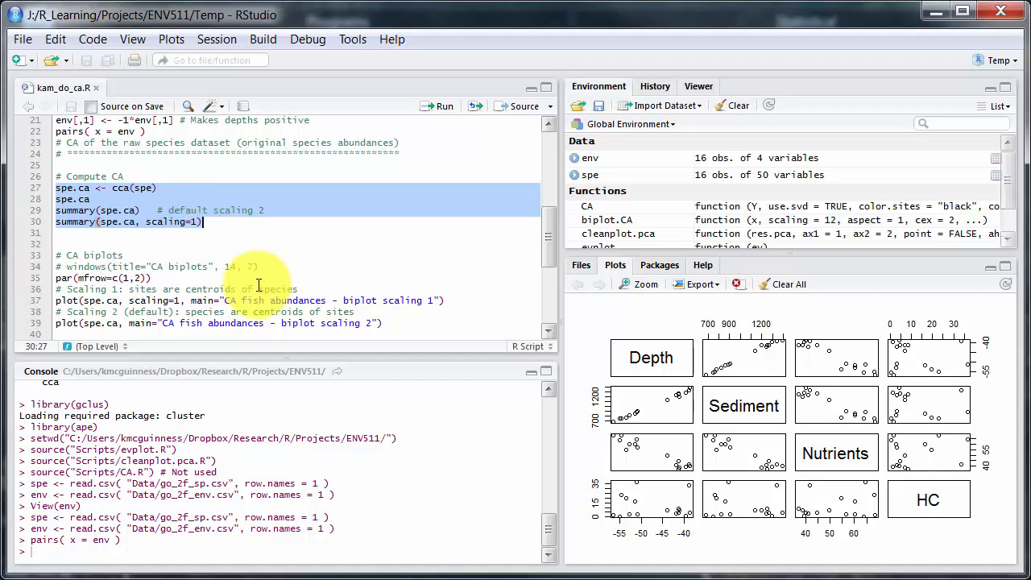
pyautogui.click(443, 110)
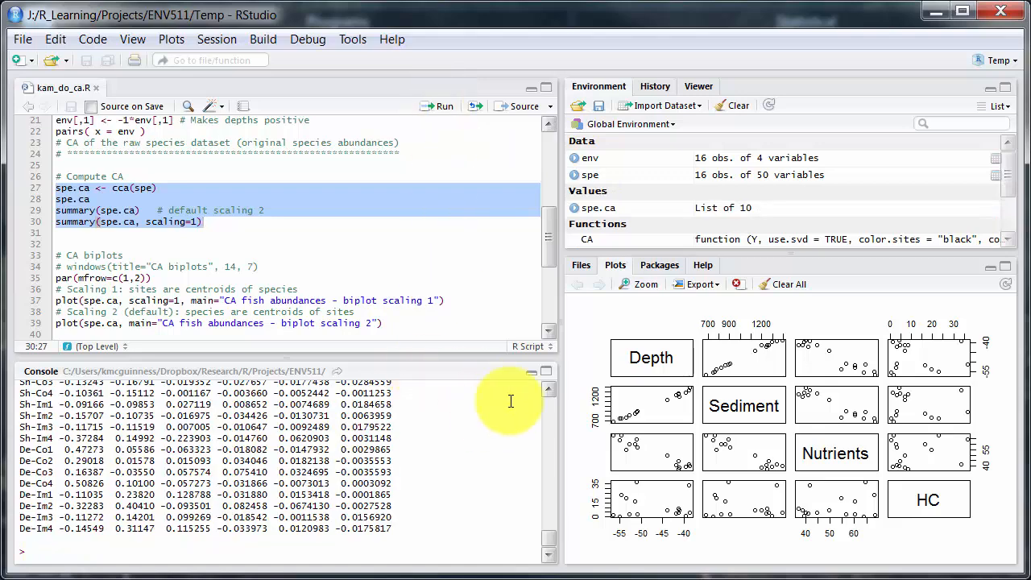
pyautogui.click(1007, 221)
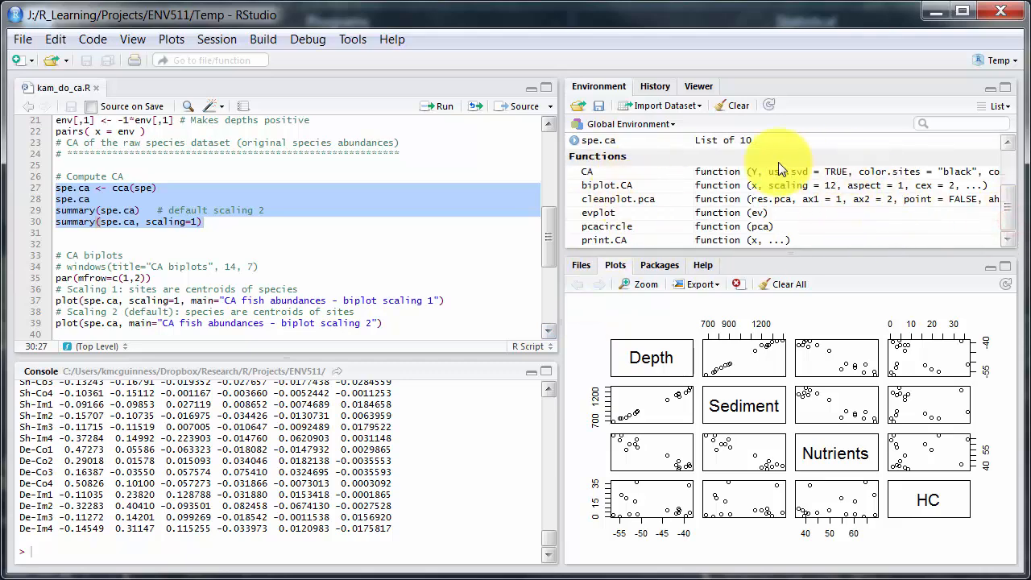
pyautogui.scroll(3, 1004, 213)
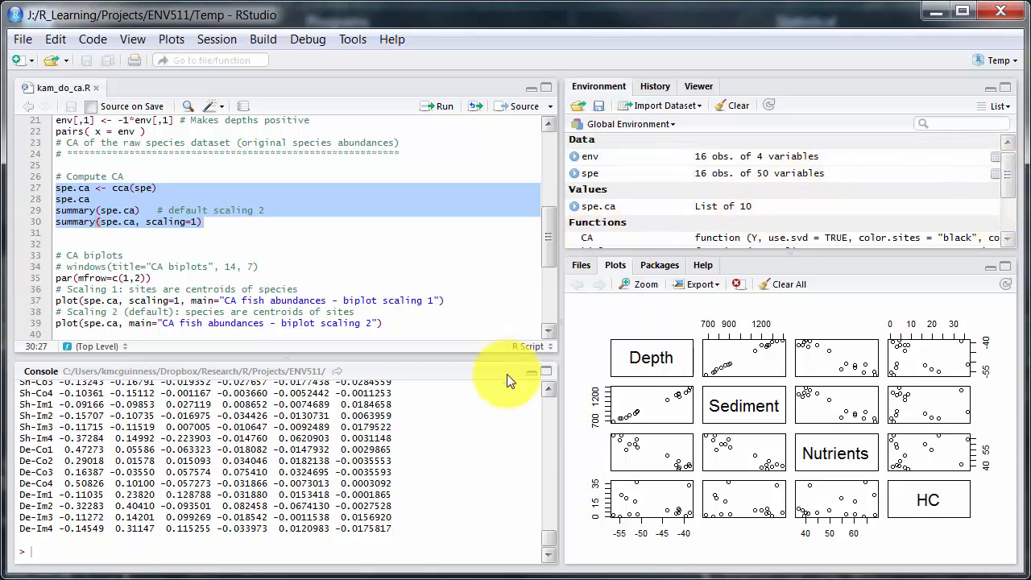
pyautogui.click(547, 415)
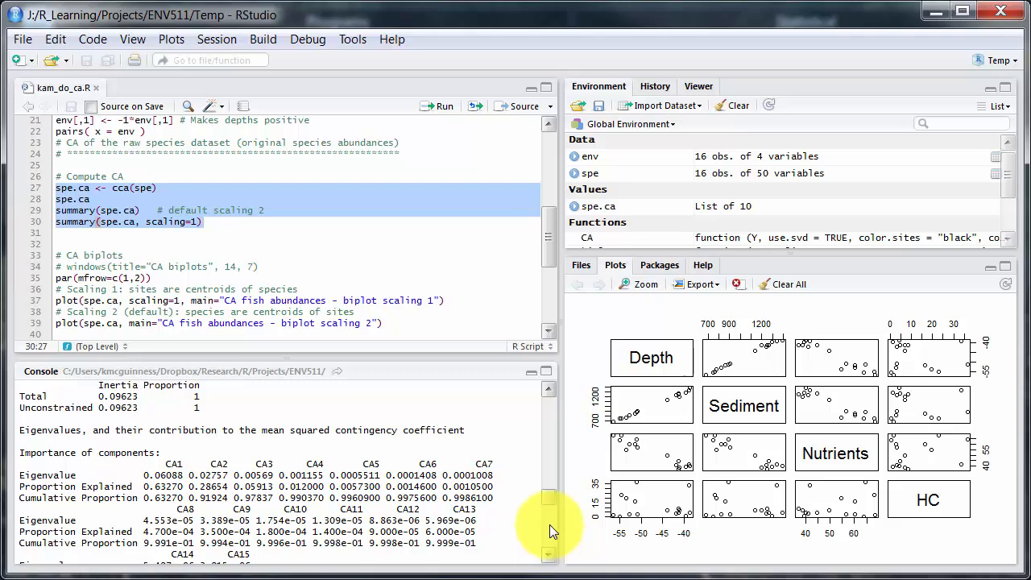
pyautogui.scroll(-1, 522, 322)
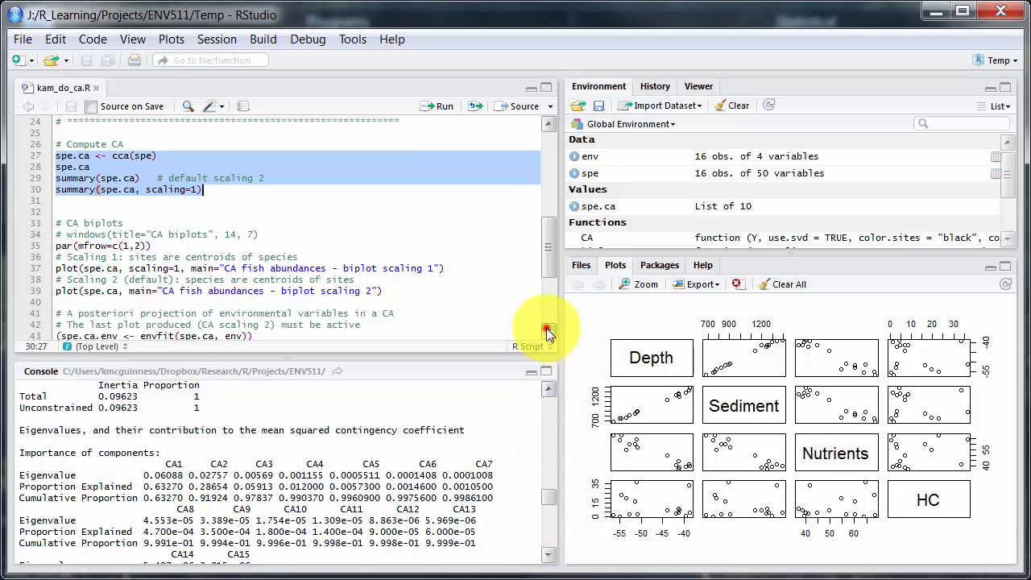
# Review the earlier CA output in the console and run the CA biplot lines from par(mfrow=c(1,2)) through the scaling 2 plot
pyautogui.click(547, 331)
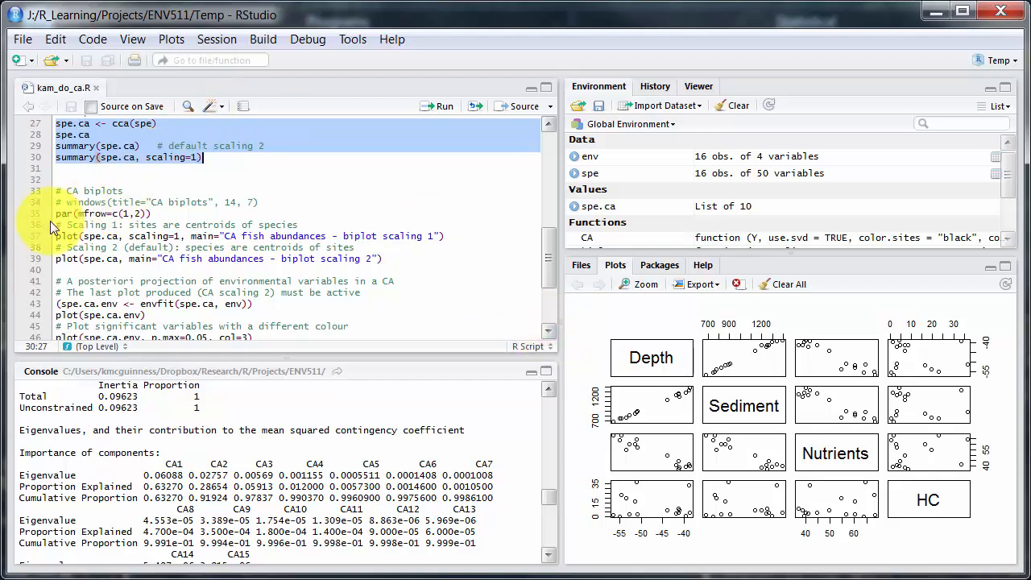
pyautogui.moveTo(56, 213); pyautogui.dragTo(398, 257)
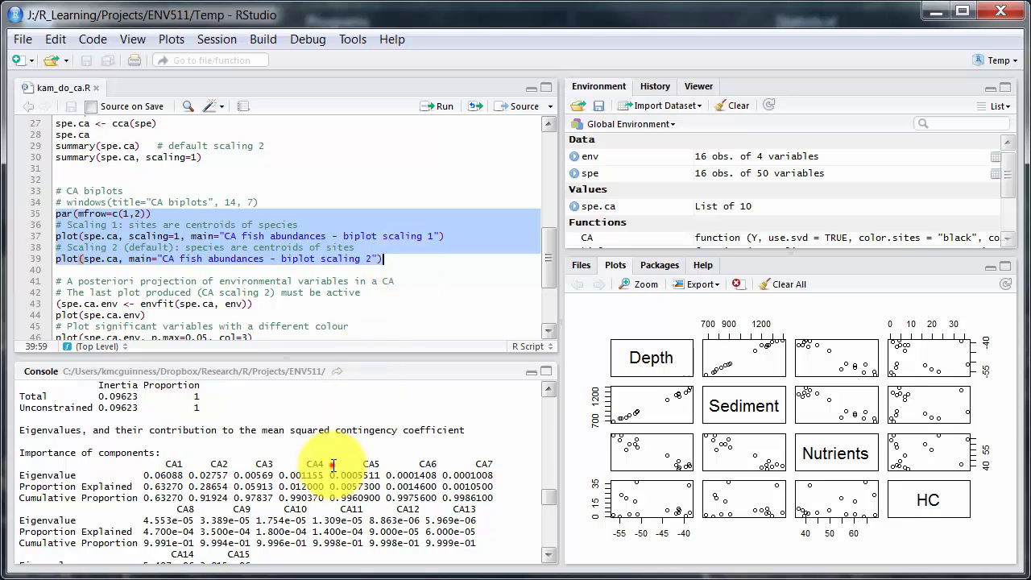
pyautogui.click(555, 421)
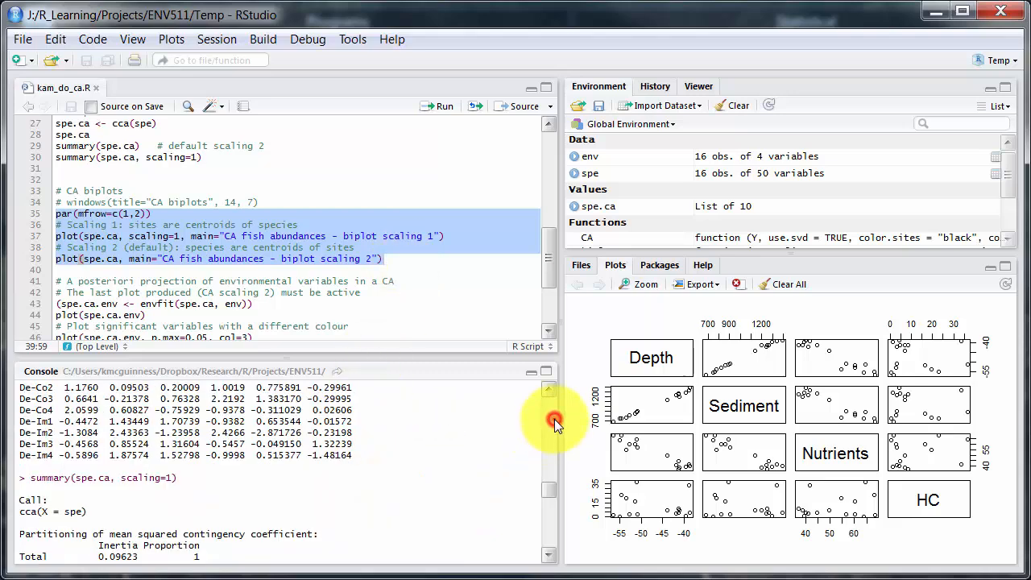
pyautogui.click(554, 419)
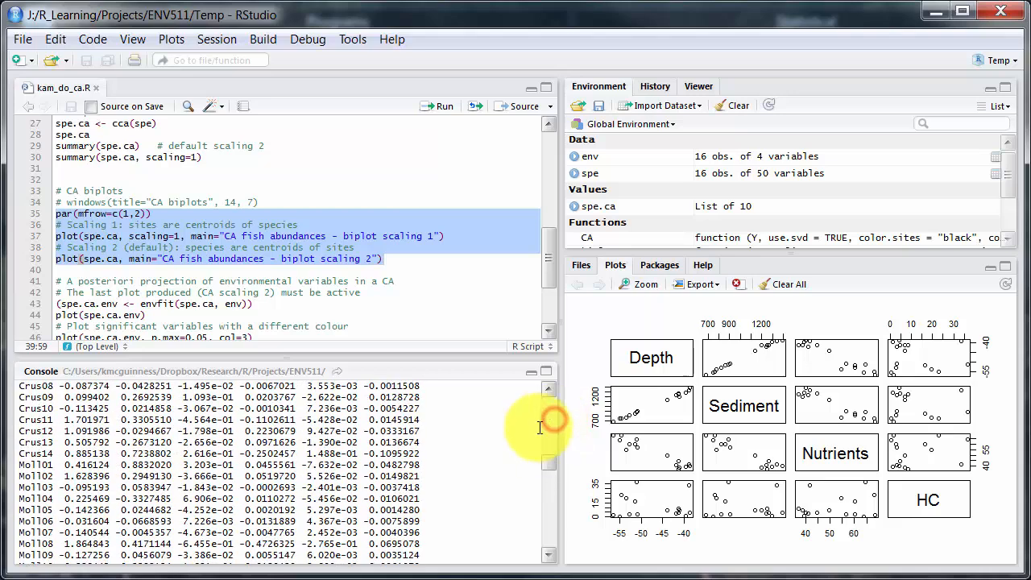
pyautogui.click(546, 409)
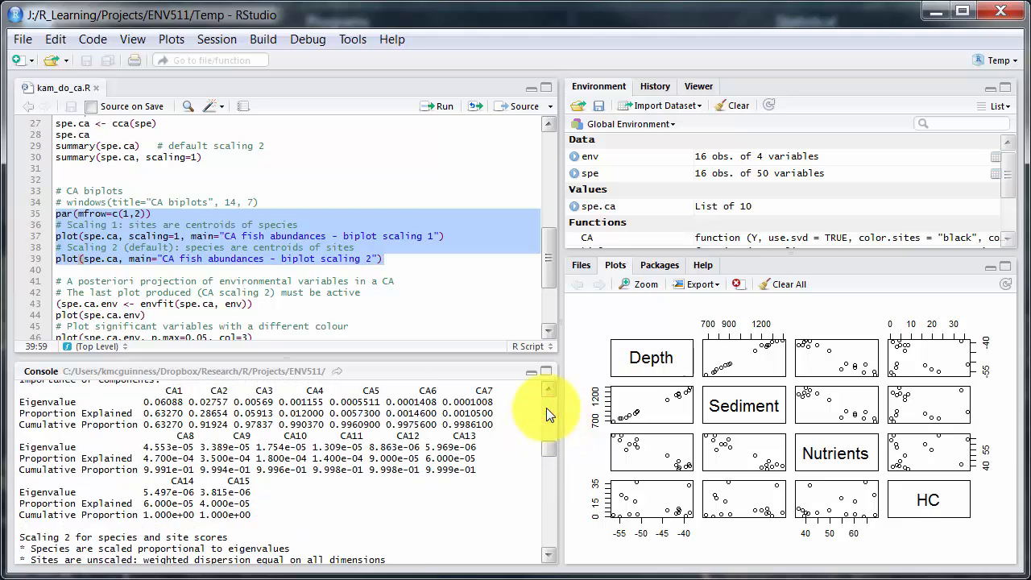
pyautogui.click(547, 408)
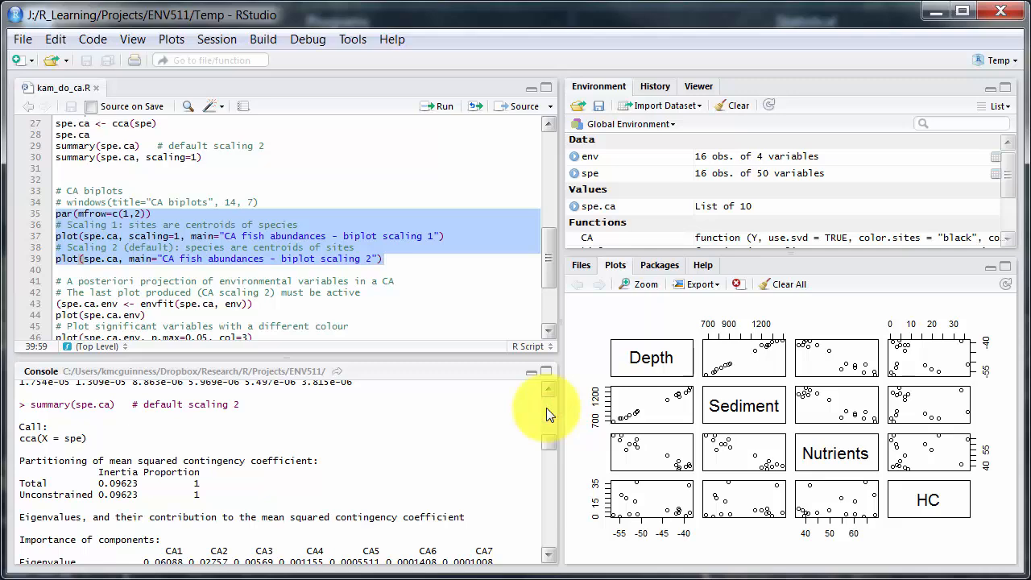
pyautogui.click(546, 408)
pyautogui.click(546, 408)
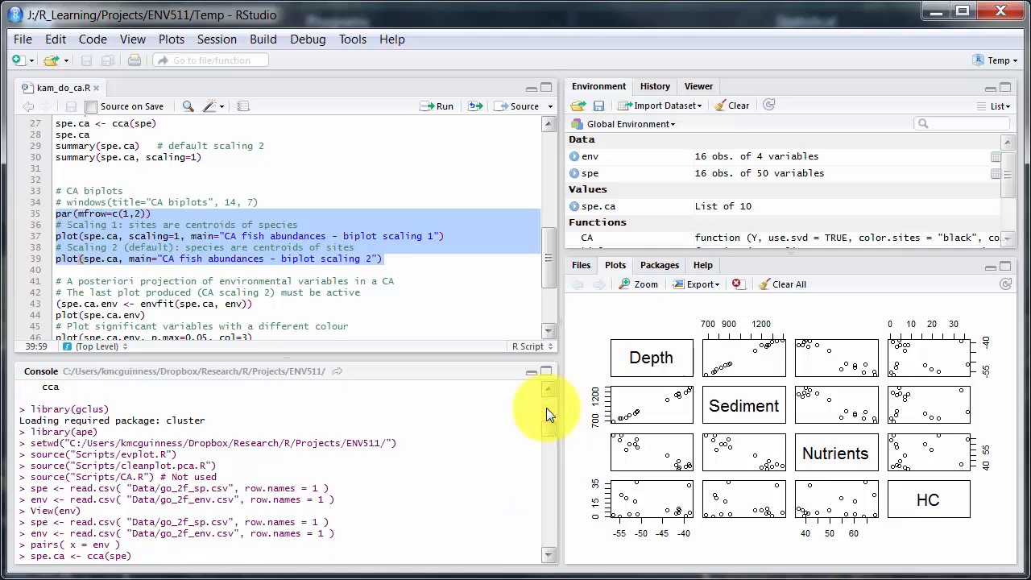
pyautogui.click(546, 508)
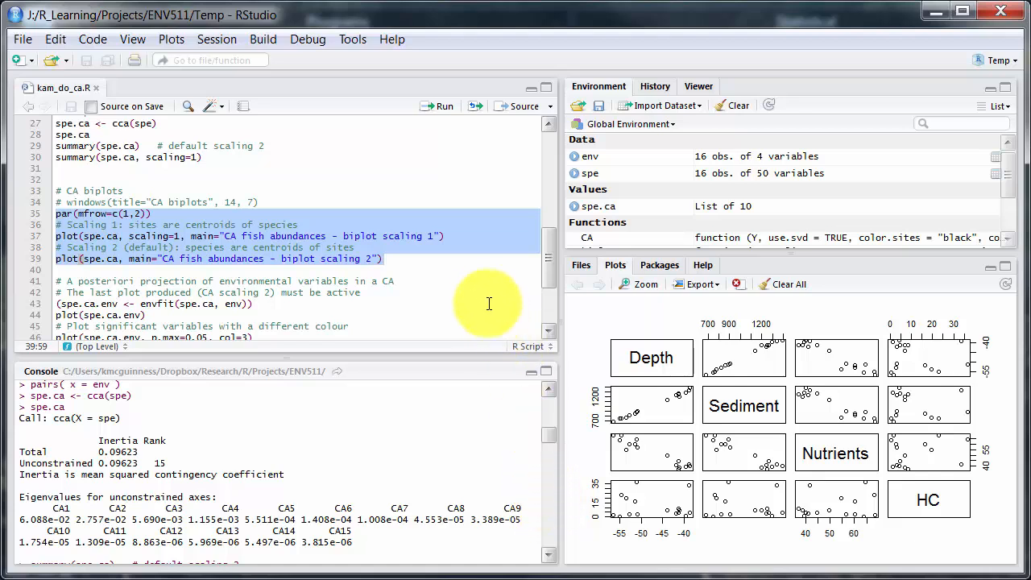
pyautogui.click(438, 114)
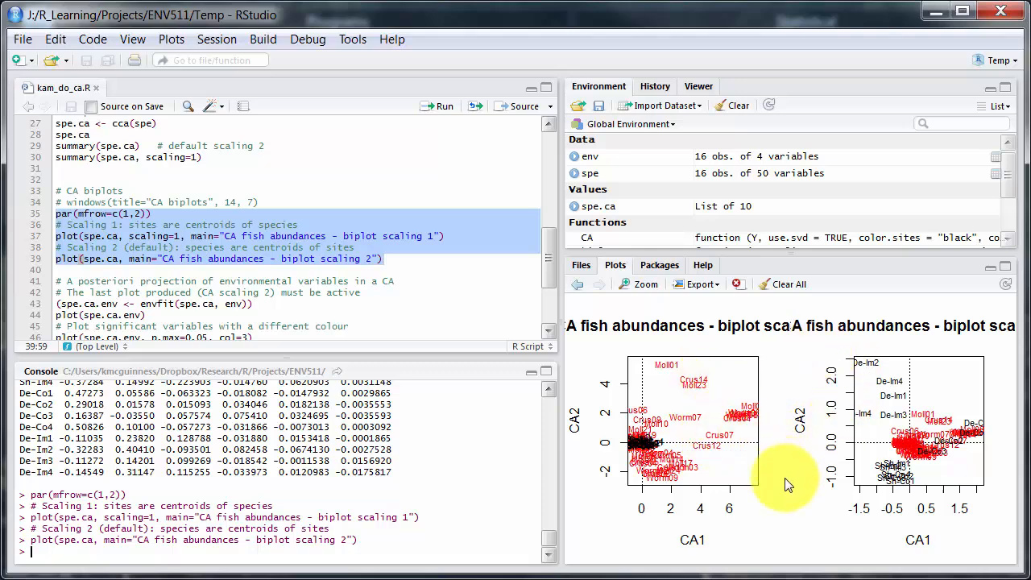
# Examine the script's biplot scaling argument, the envfit projection of environmental variables, and the section using the CA() function
pyautogui.click(549, 337)
pyautogui.click(548, 337)
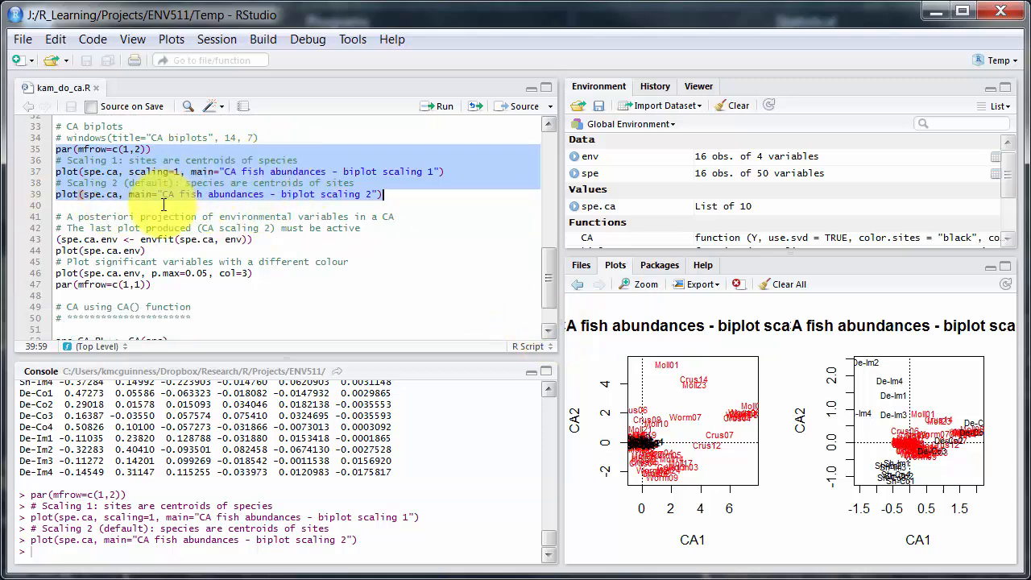
pyautogui.click(175, 171)
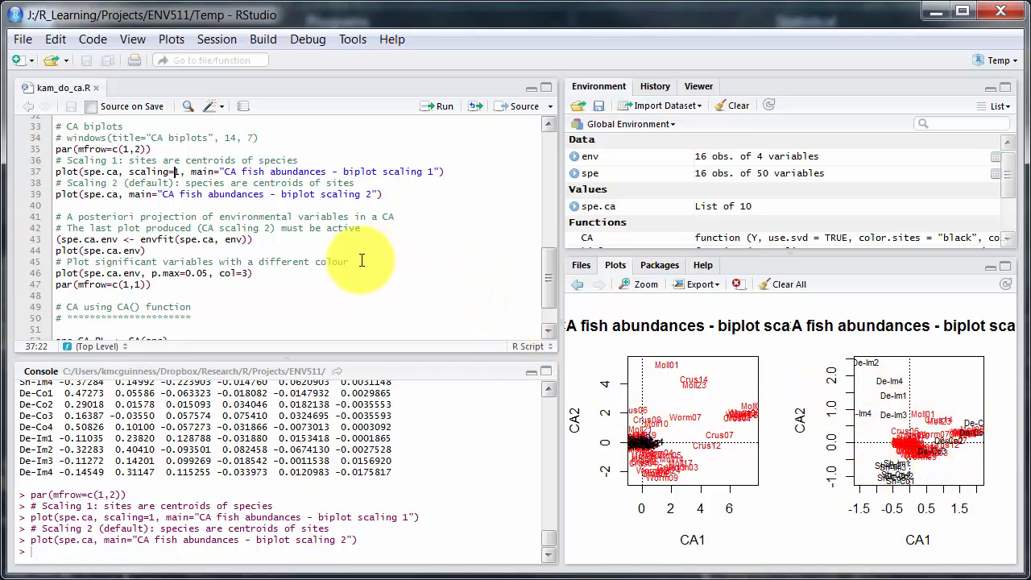
pyautogui.click(58, 239)
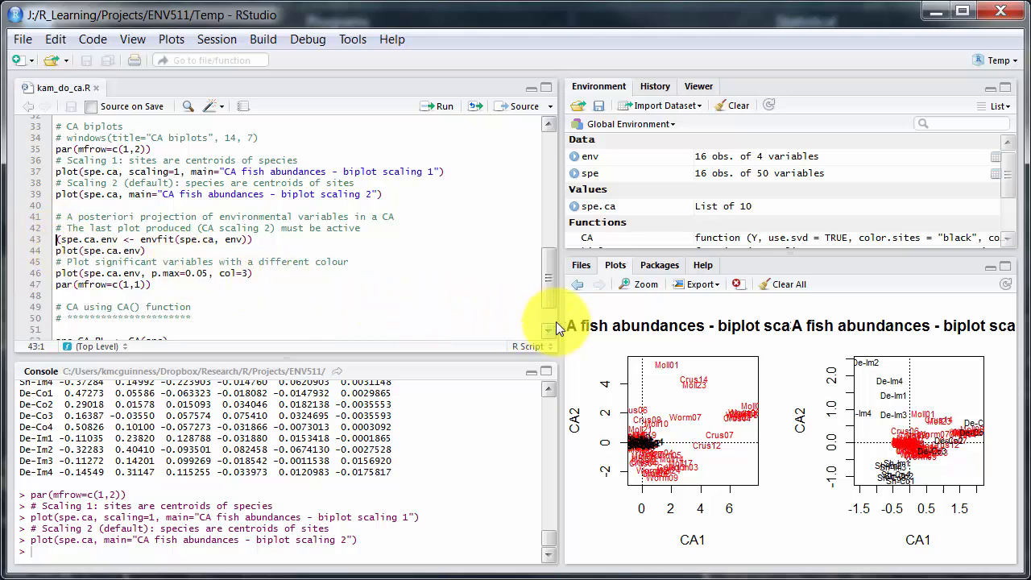
pyautogui.scroll(-1, 554, 320)
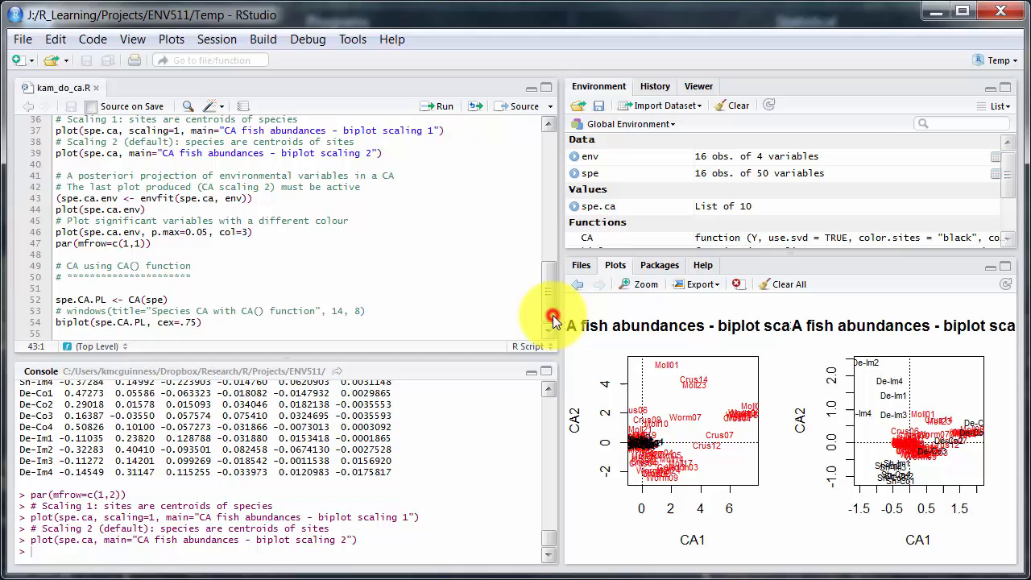
pyautogui.click(394, 555)
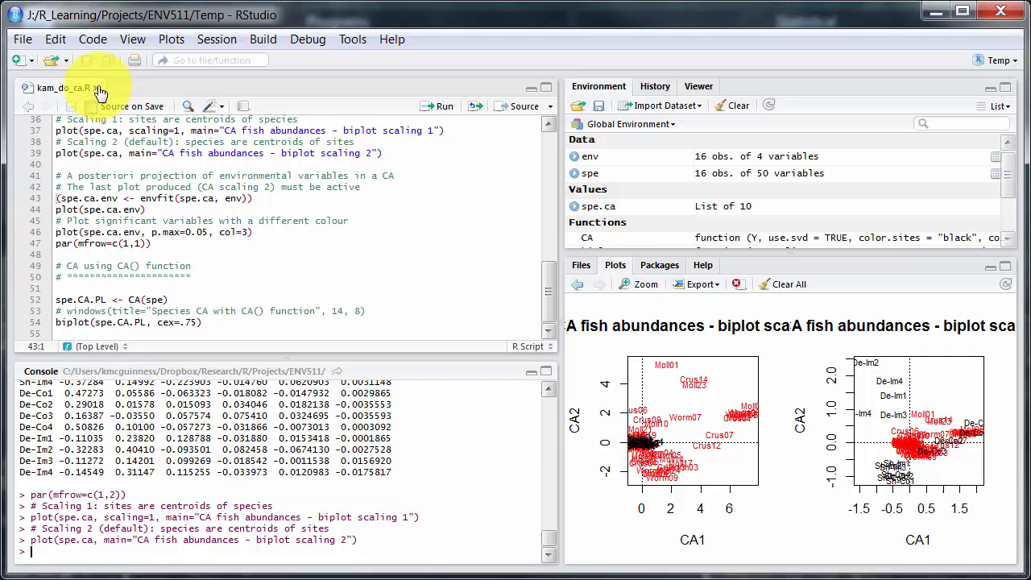
# Open the testing.R script from the ENV511 Scripts folder and view the env data table
pyautogui.click(46, 61)
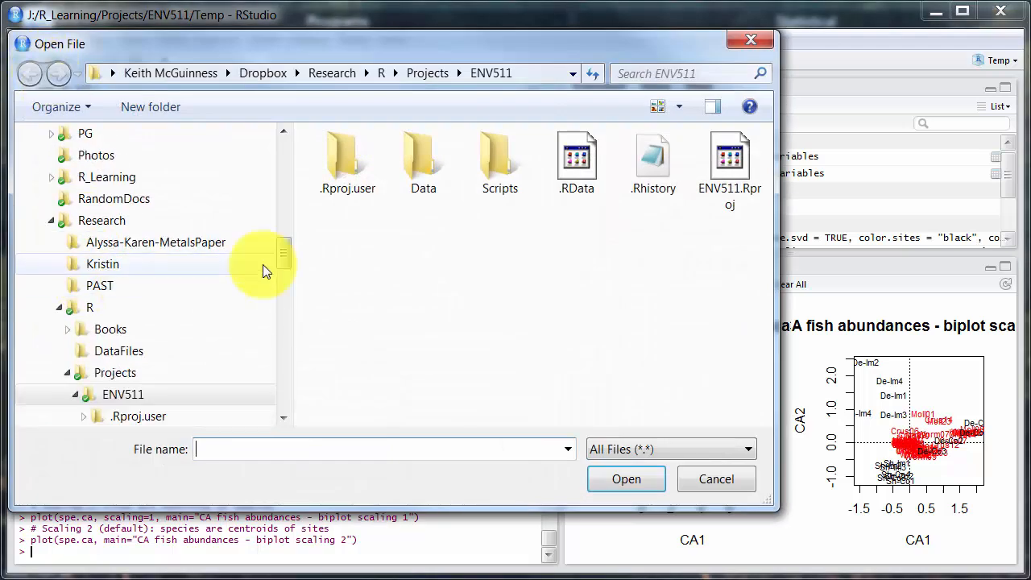
pyautogui.click(156, 371)
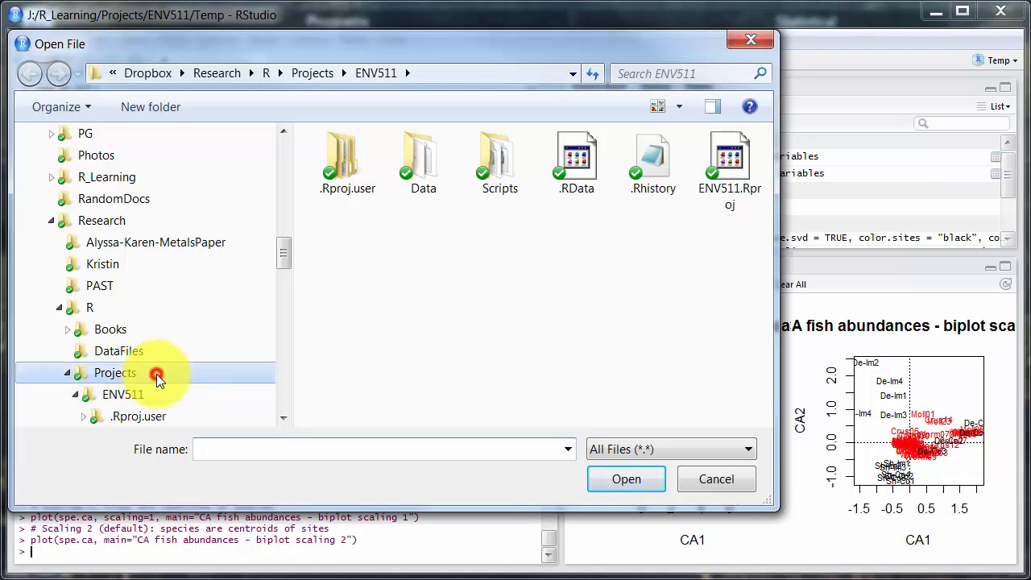
pyautogui.click(285, 377)
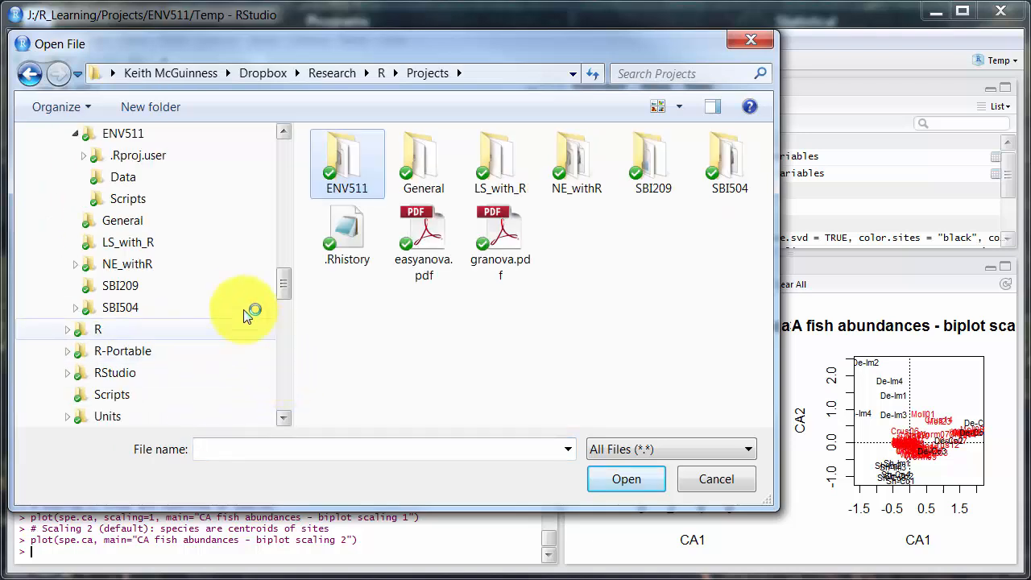
pyautogui.click(213, 202)
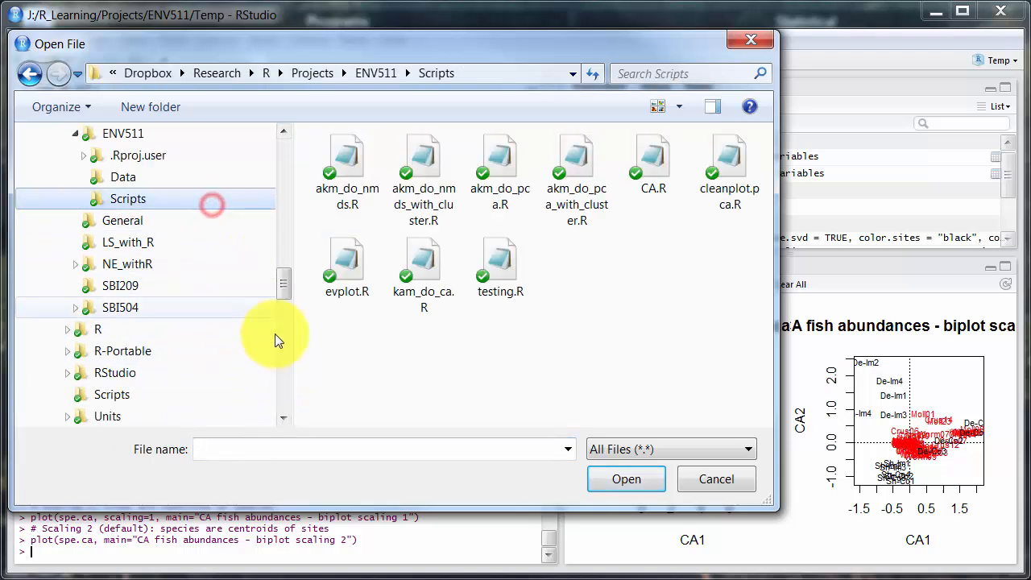
pyautogui.click(502, 259)
pyautogui.click(606, 483)
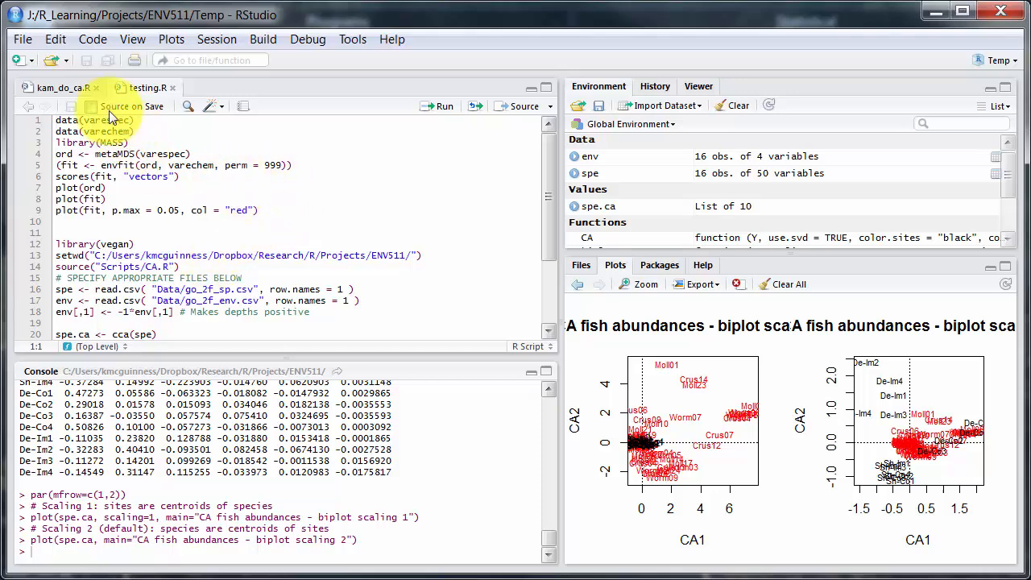
pyautogui.click(994, 160)
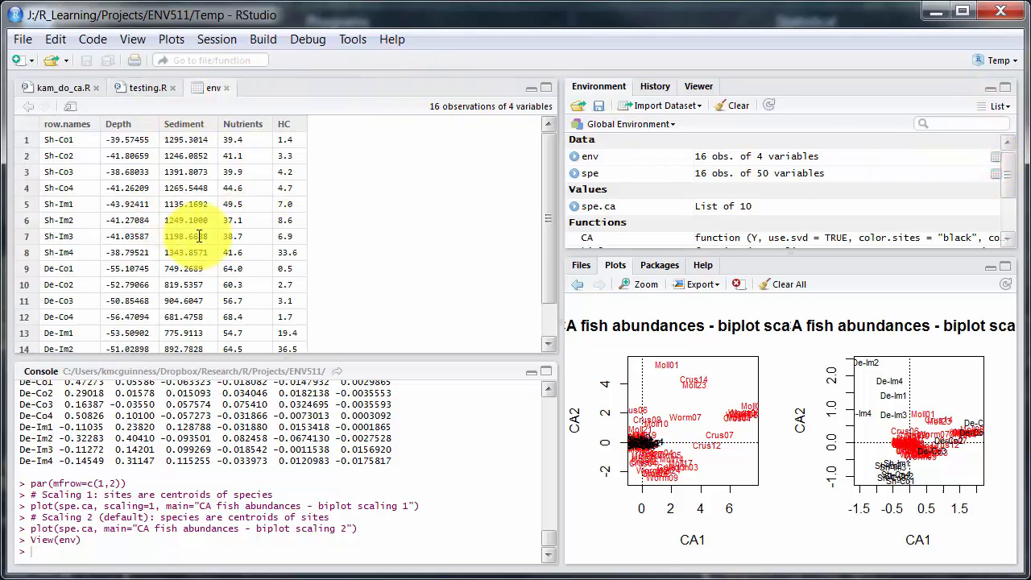
# Open the spe data table and switch between the kam_do_ca.R and testing.R scripts
pyautogui.click(995, 174)
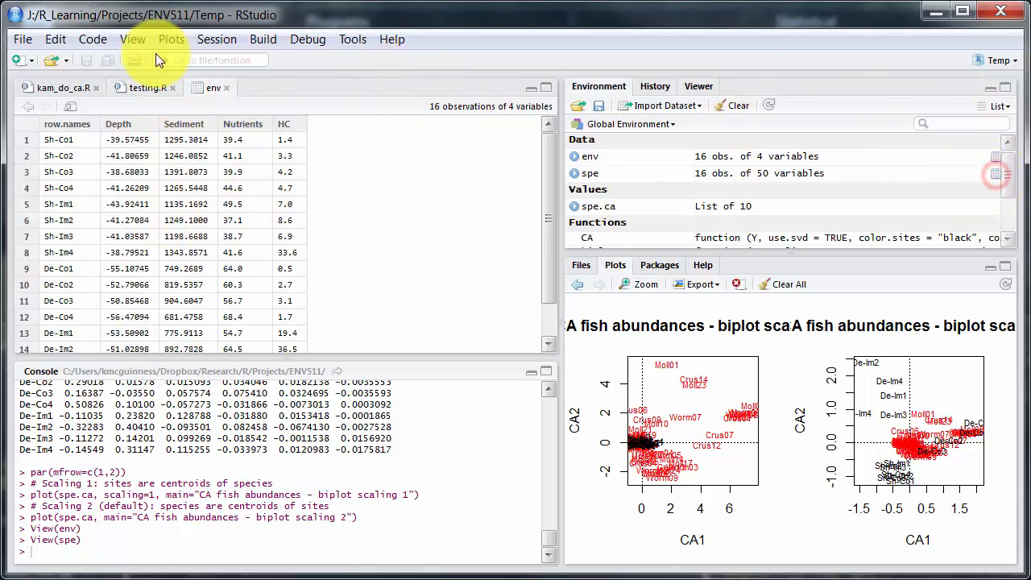
pyautogui.click(69, 85)
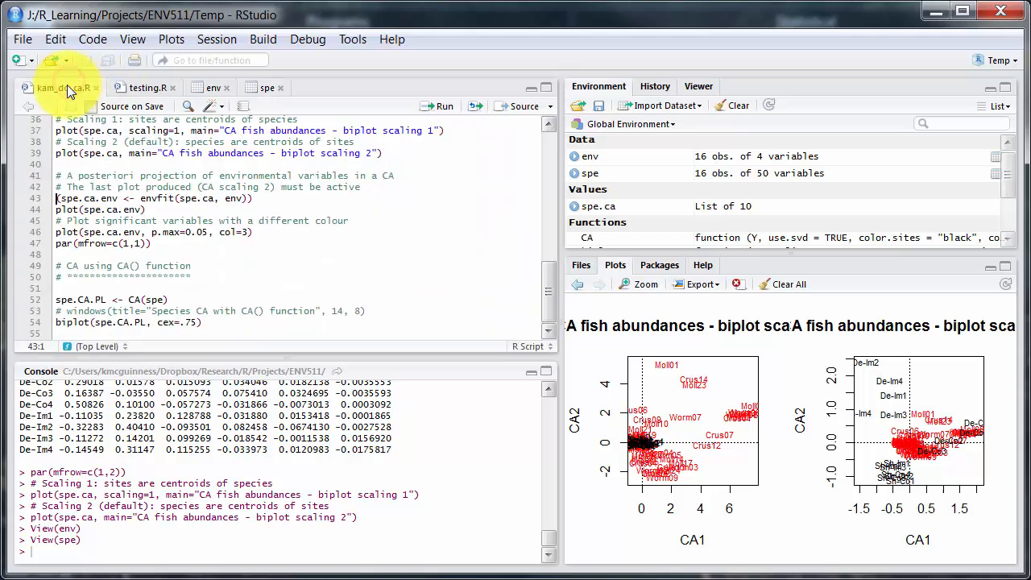
pyautogui.click(139, 88)
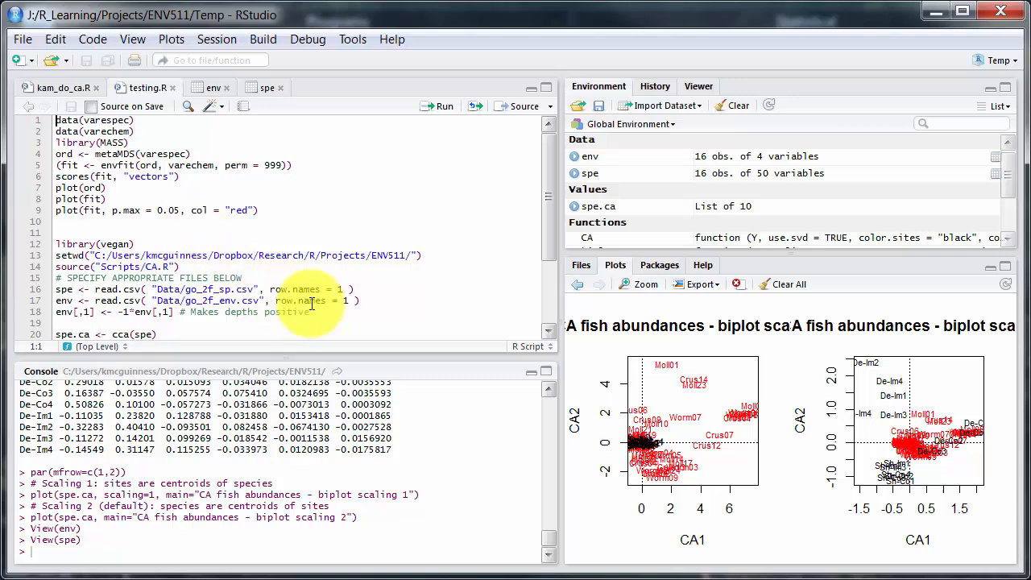
# Enlarge the console and the plots pane in turn, and restore the four-pane layout with source and plots showing
pyautogui.click(88, 555)
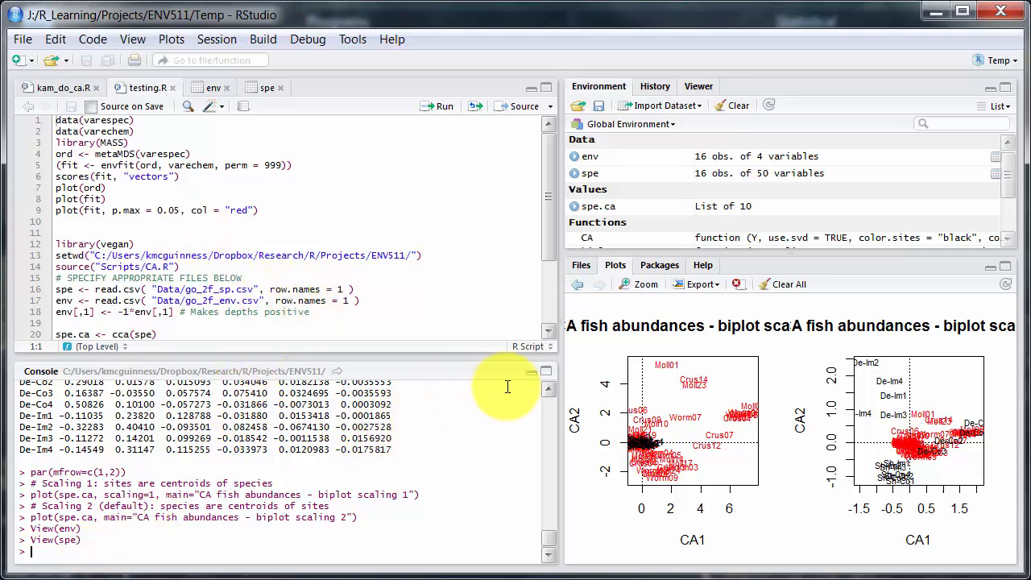
pyautogui.click(545, 372)
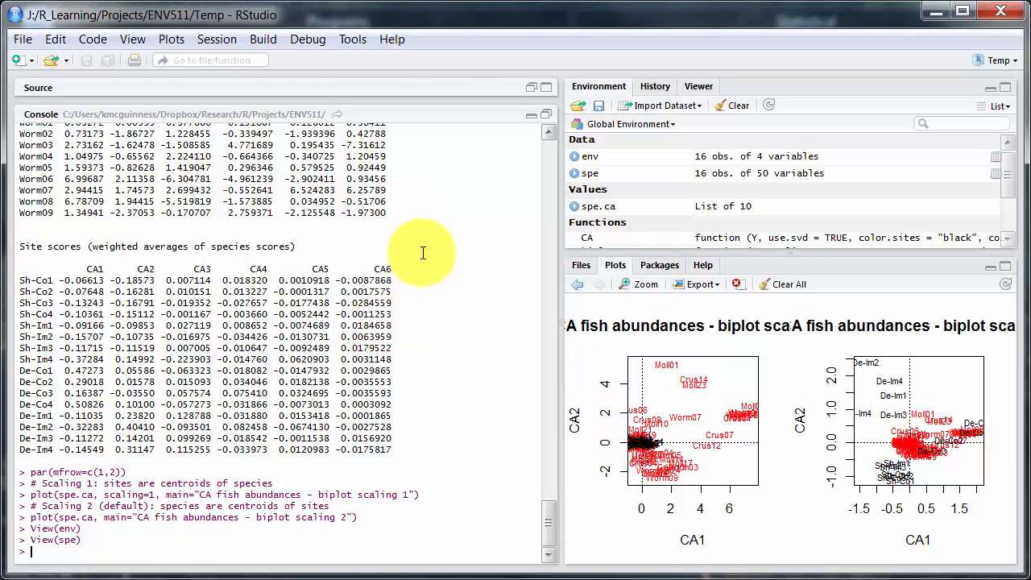
pyautogui.click(1005, 266)
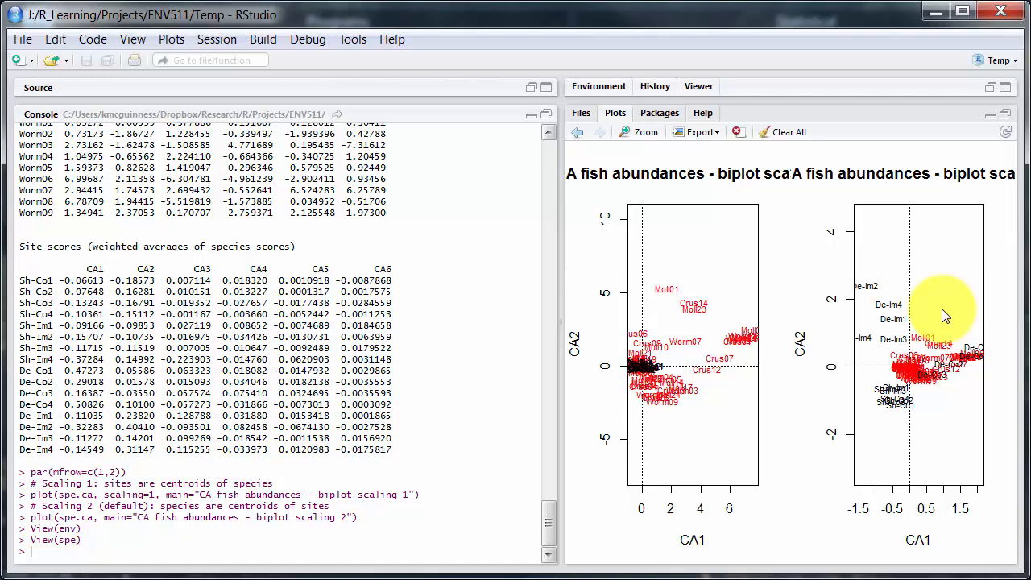
pyautogui.click(991, 114)
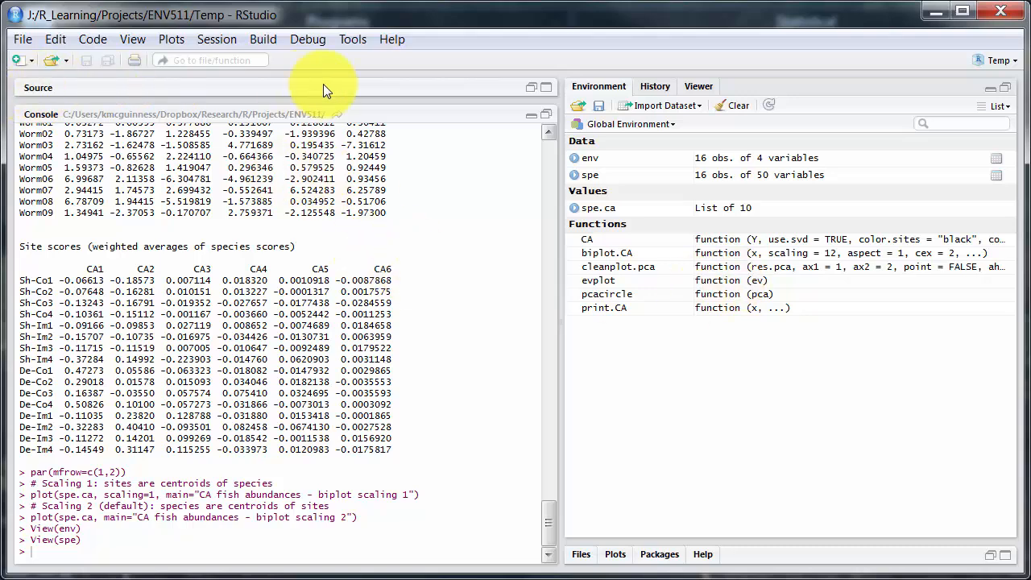
pyautogui.click(530, 87)
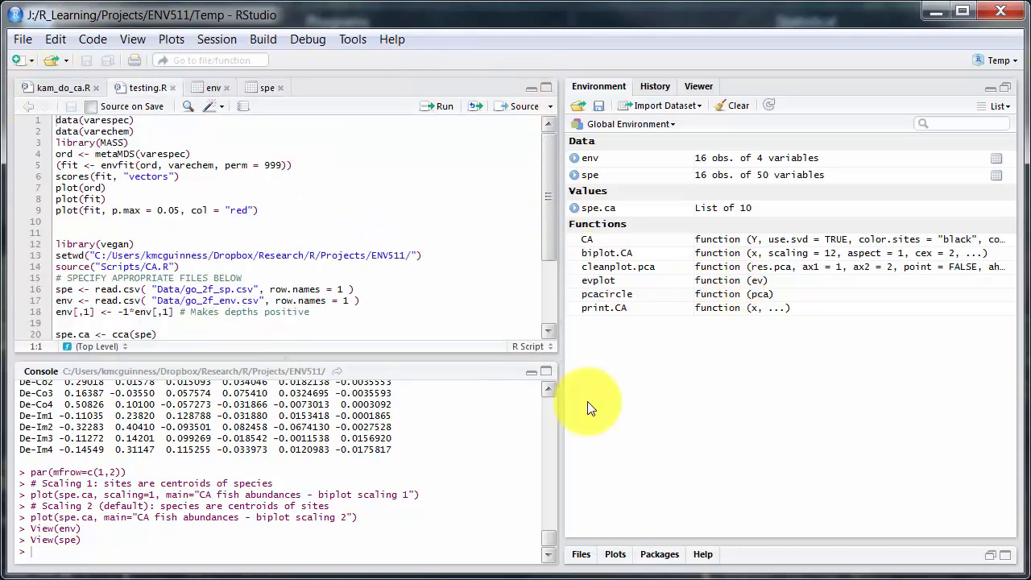
pyautogui.click(990, 555)
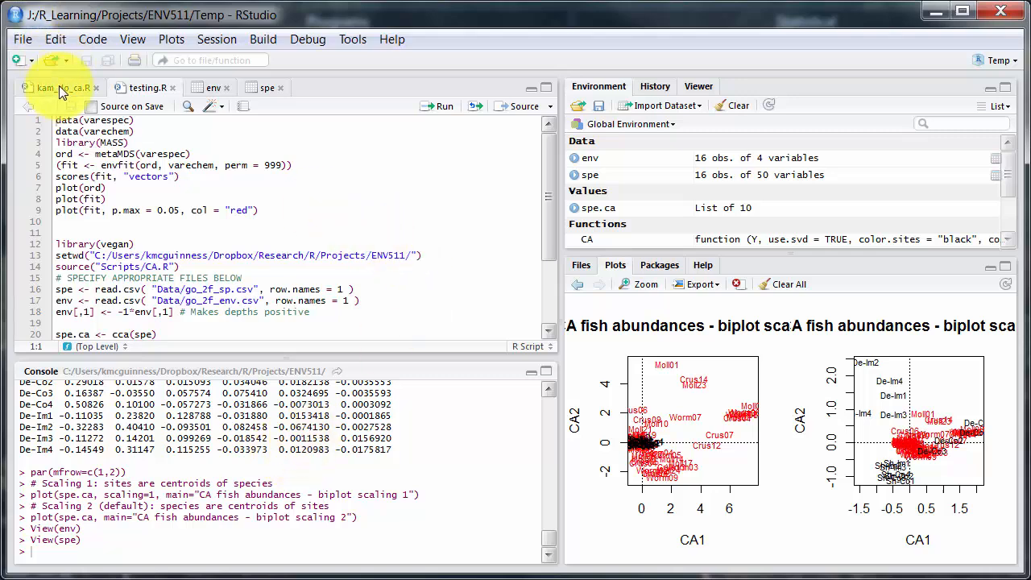
# Close the kam_do_ca.R and testing.R scripts and the env and spe data tables
pyautogui.click(96, 87)
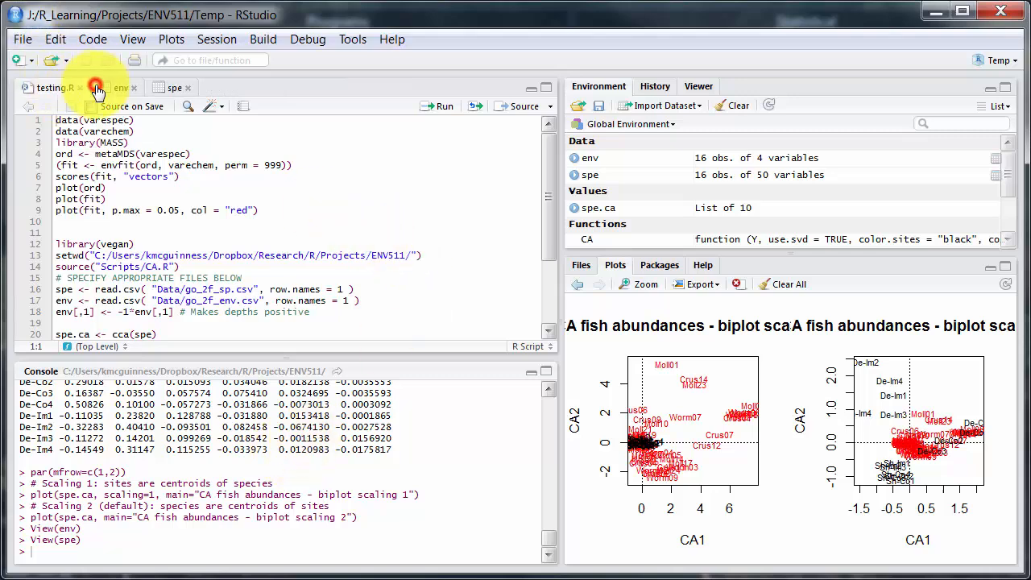
pyautogui.click(96, 89)
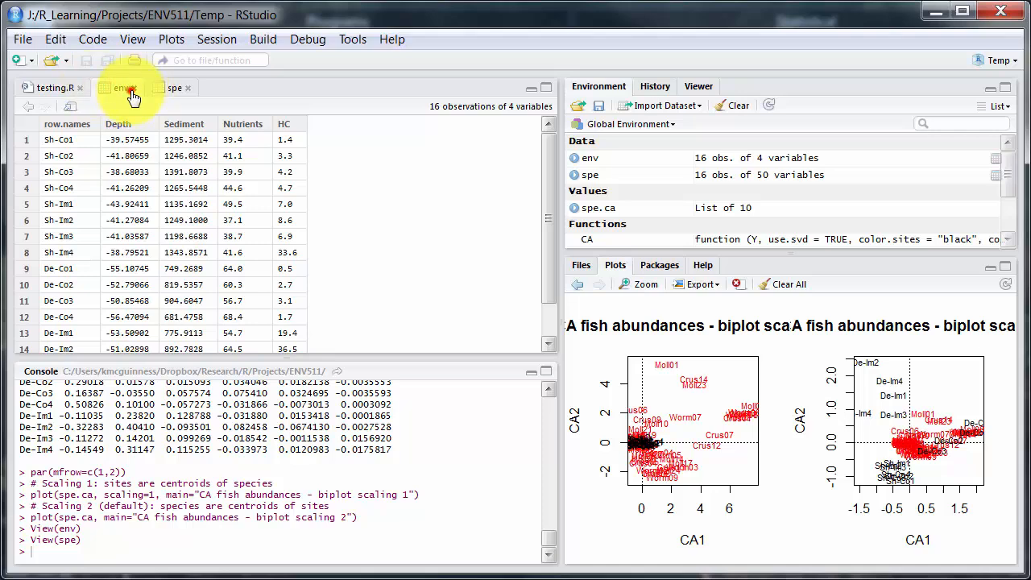
pyautogui.click(133, 89)
pyautogui.click(133, 89)
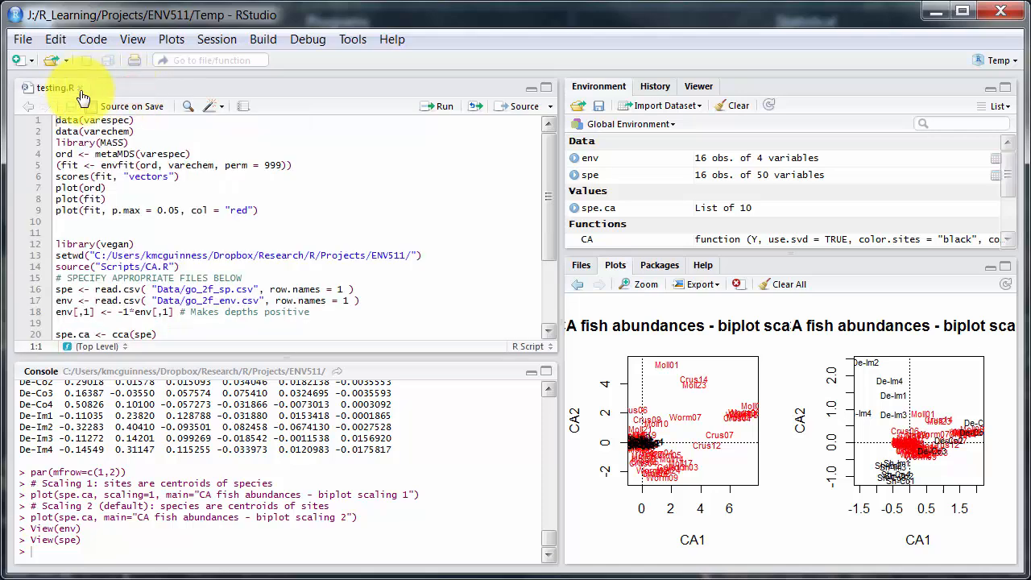
pyautogui.click(80, 88)
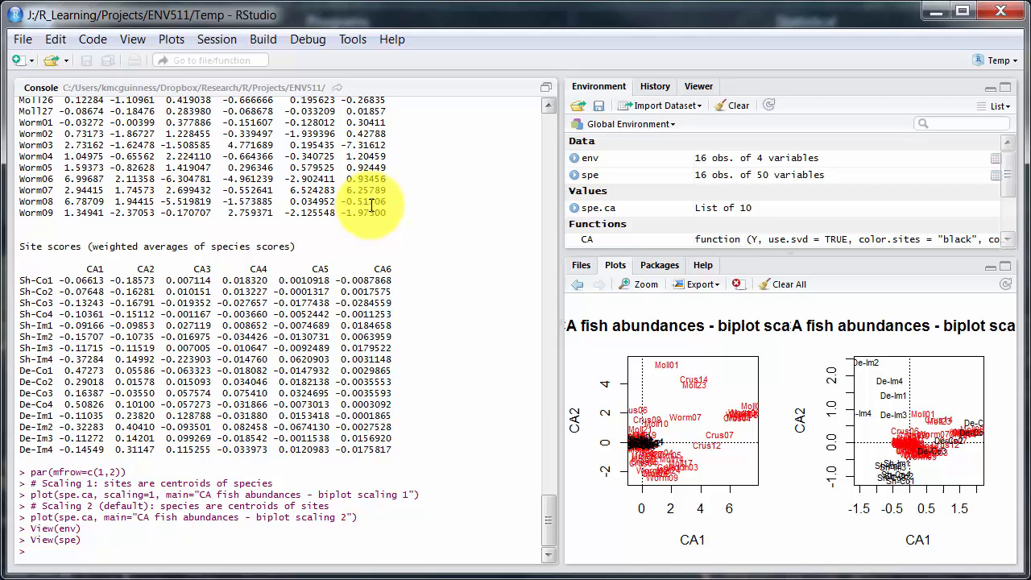
# Look through the application menus and review the most recent commands in the command history
pyautogui.click(23, 39)
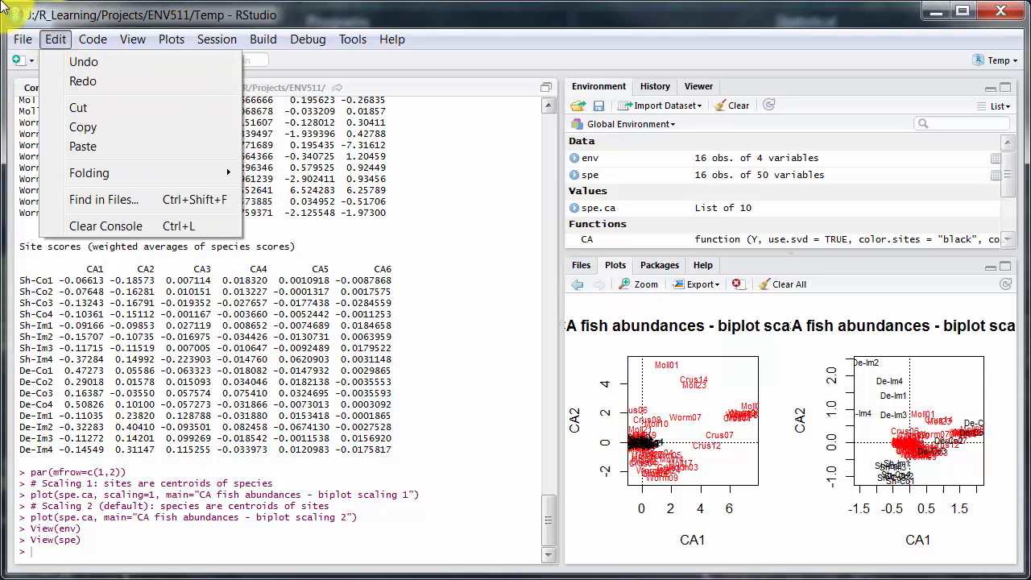
pyautogui.click(688, 47)
pyautogui.click(653, 87)
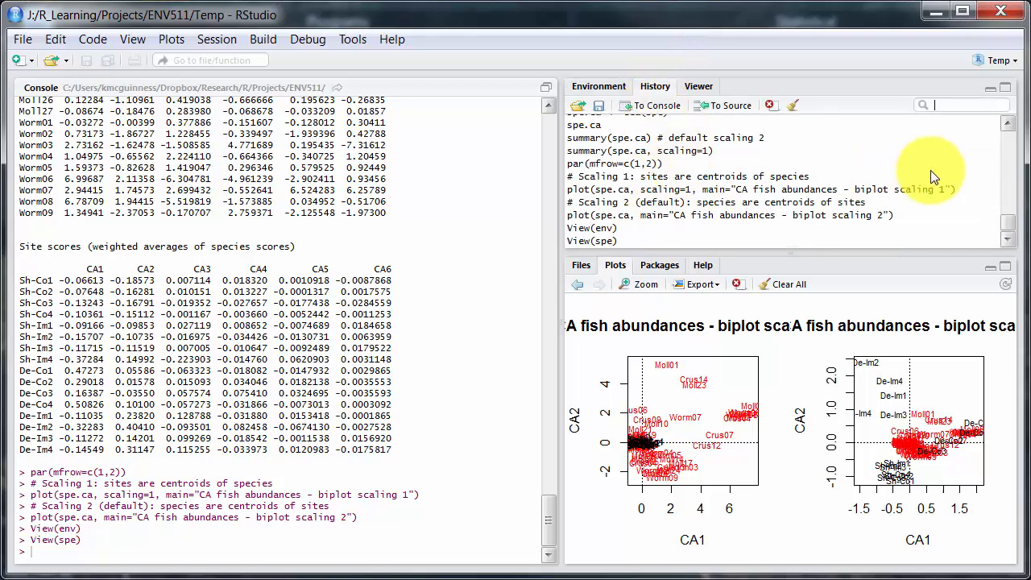
pyautogui.moveTo(1006, 219)
pyautogui.mouseDown()
pyautogui.moveTo(1012, 133)
pyautogui.moveTo(1016, 233)
pyautogui.mouseUp()
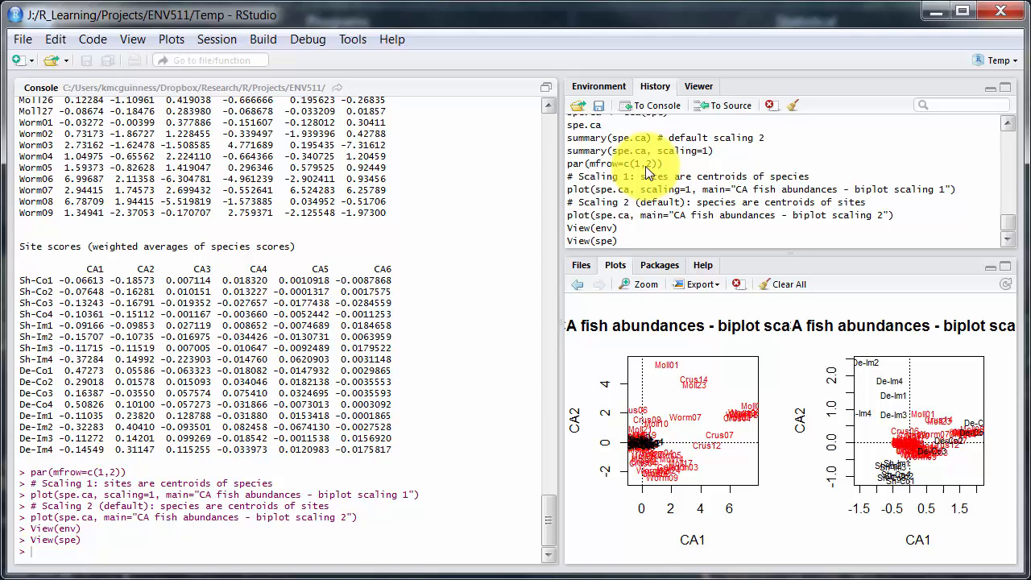
# Browse the user library's installed R packages from abind through caret
pyautogui.click(660, 272)
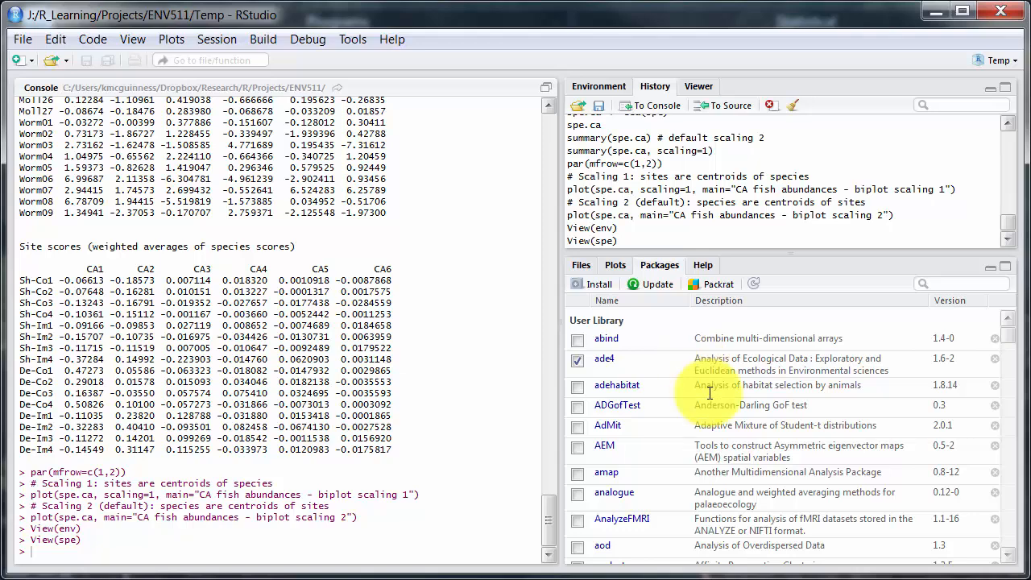
pyautogui.click(1012, 534)
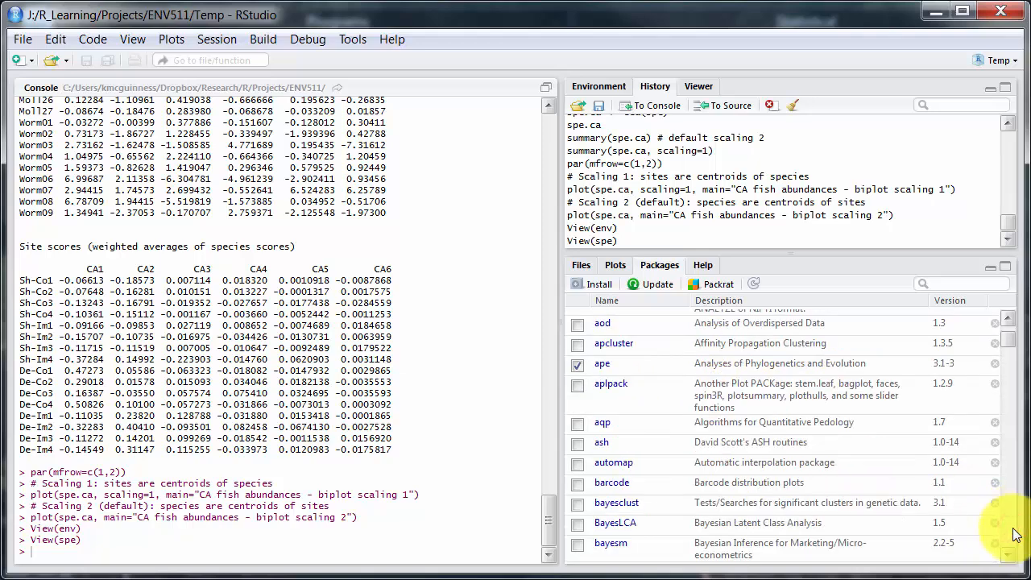
pyautogui.click(1015, 535)
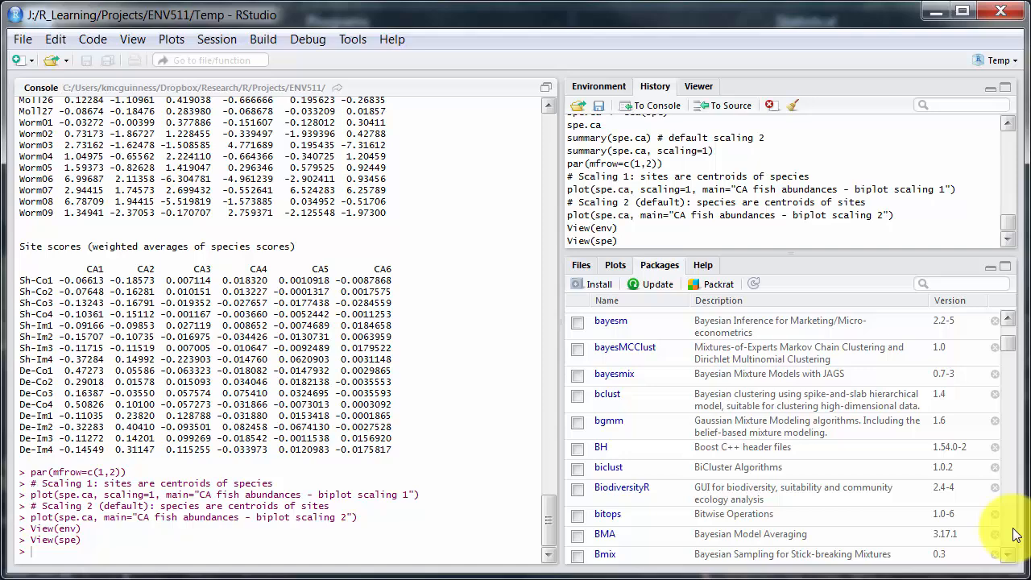
pyautogui.click(1015, 536)
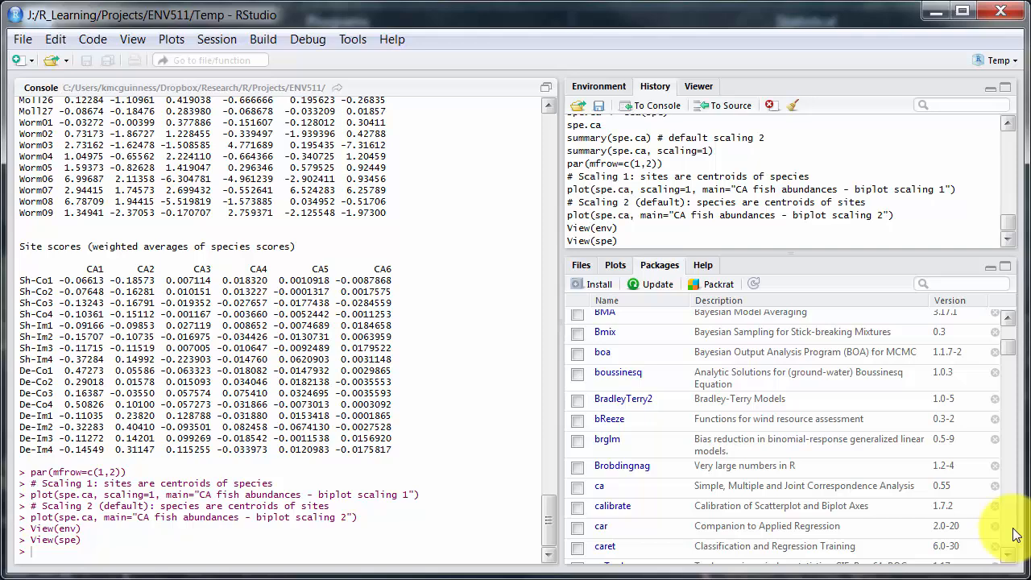
# Switch to the xplorer² file manager, shrink its window, and browse from the R-3.1.2 bin folder to J:\R\R\QVALUE
pyautogui.hotkey('alt', 'Tab')
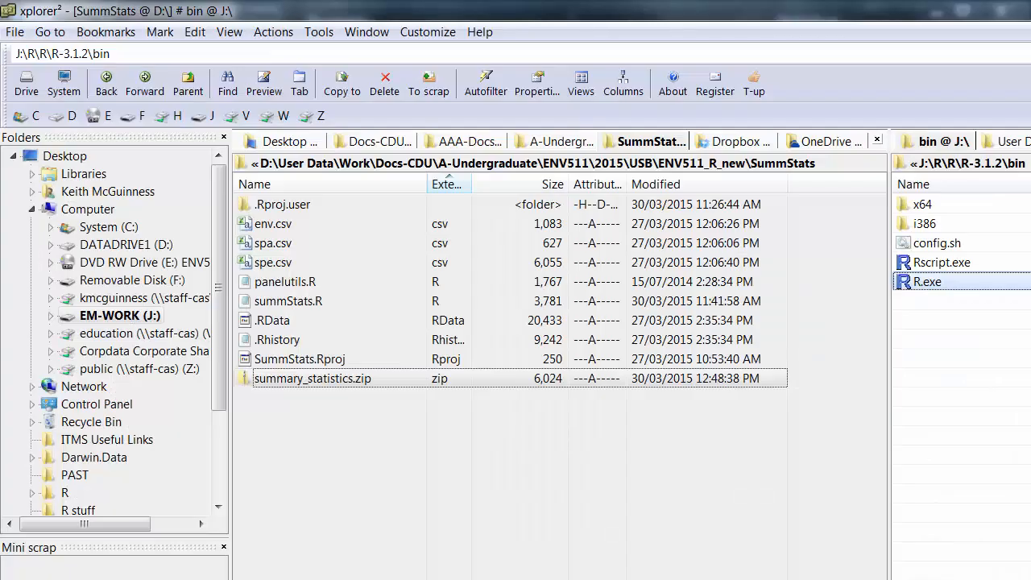
pyautogui.click(948, 165)
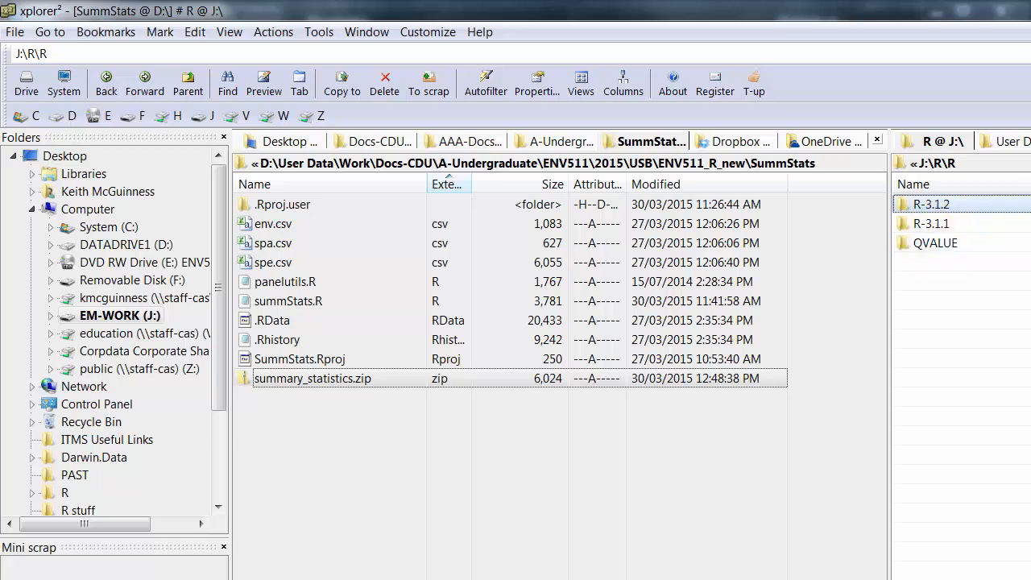
pyautogui.press('super+Down')
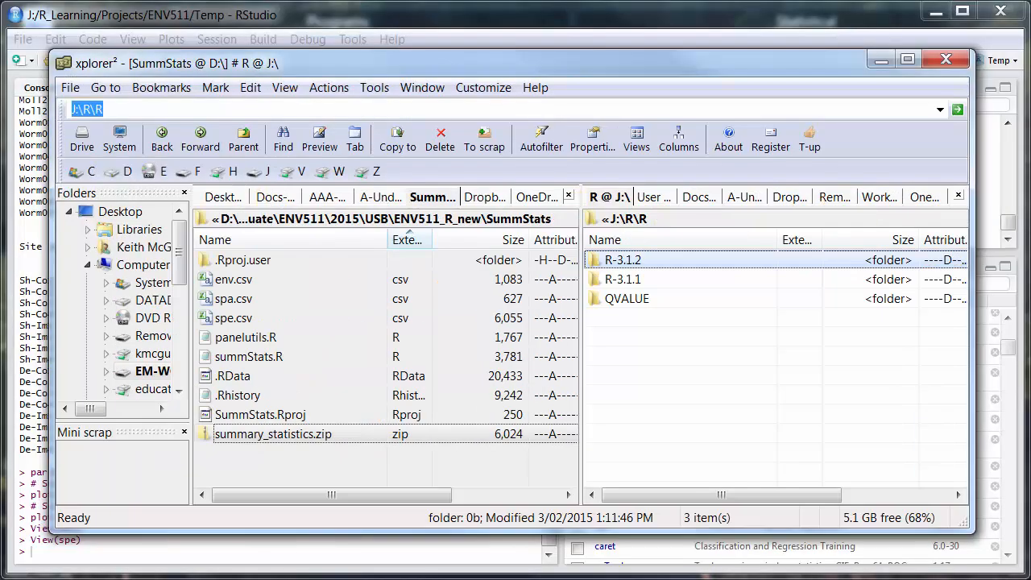
pyautogui.doubleClick(642, 301)
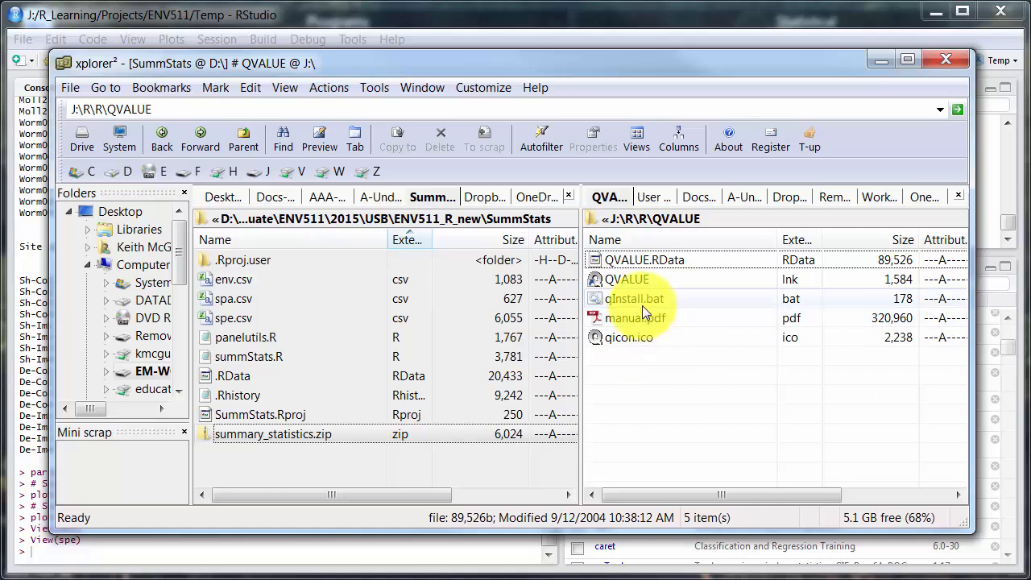
# Try to launch the QVALUE shortcut, dismiss the program chooser, and return to RStudio
pyautogui.click(631, 281)
pyautogui.doubleClick(631, 281)
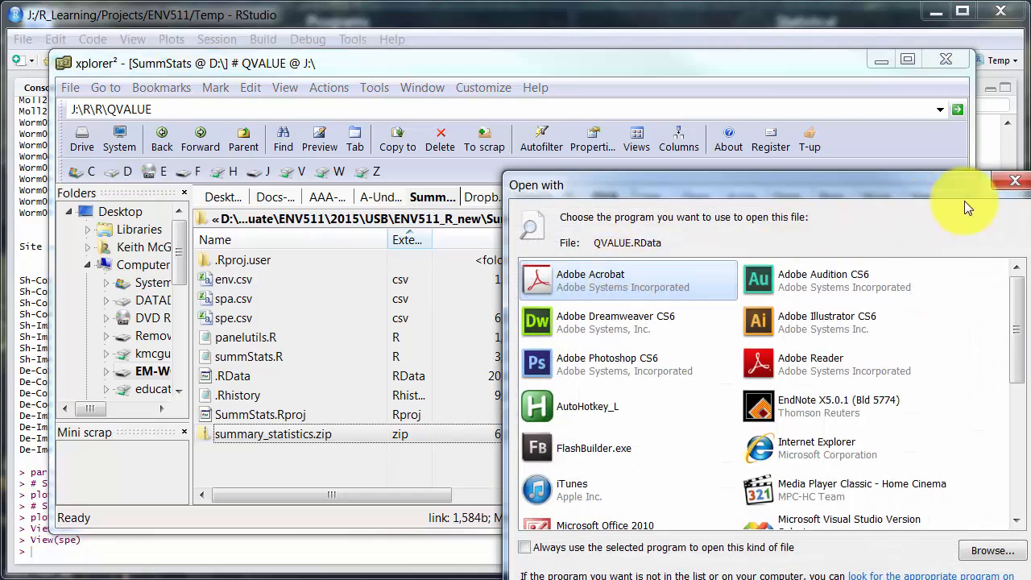
pyautogui.click(1014, 181)
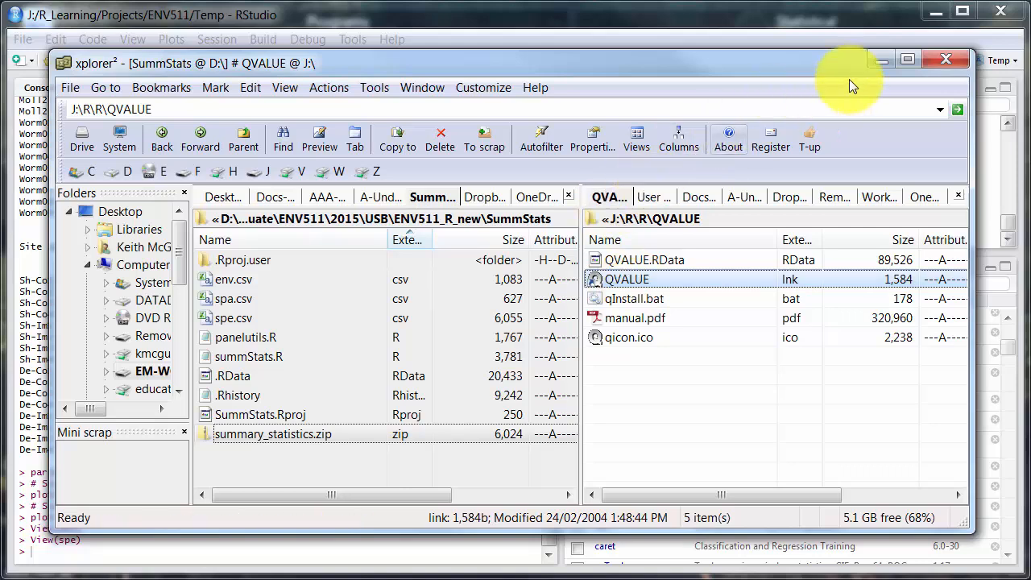
pyautogui.click(881, 60)
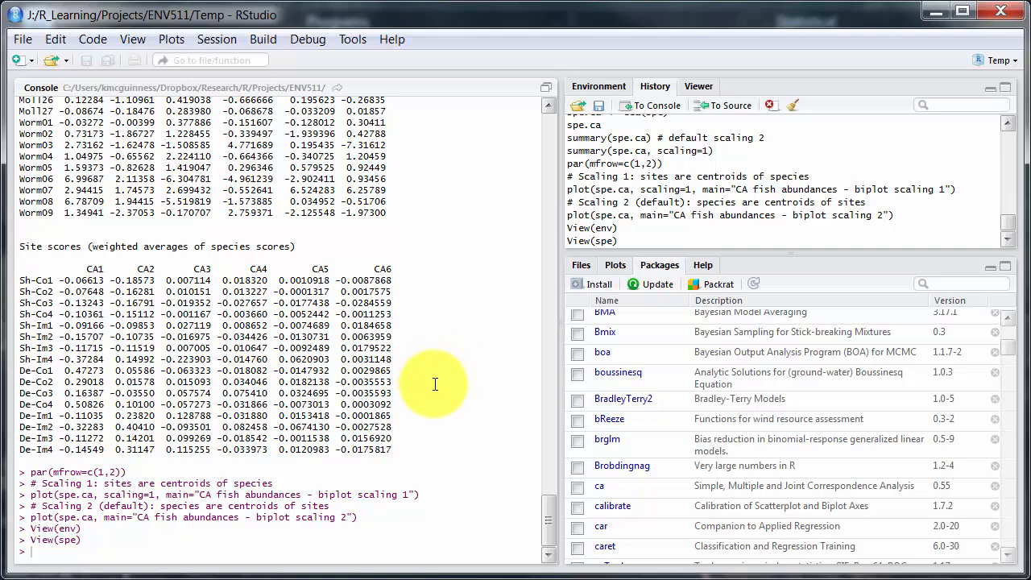
# Open the kam_do_ca.R script from the ENV511 Scripts folder
pyautogui.click(51, 61)
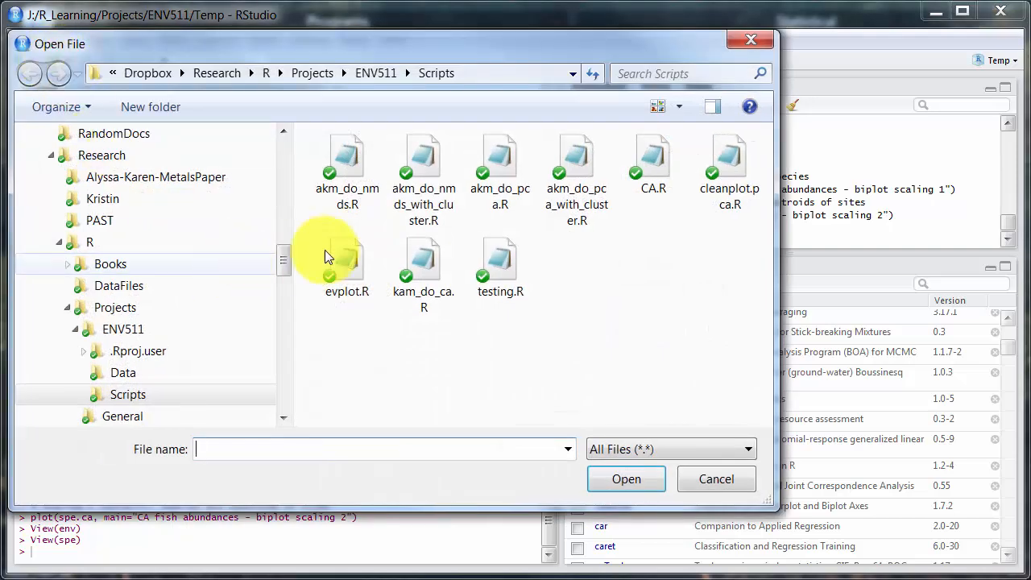
pyautogui.click(411, 254)
pyautogui.click(607, 476)
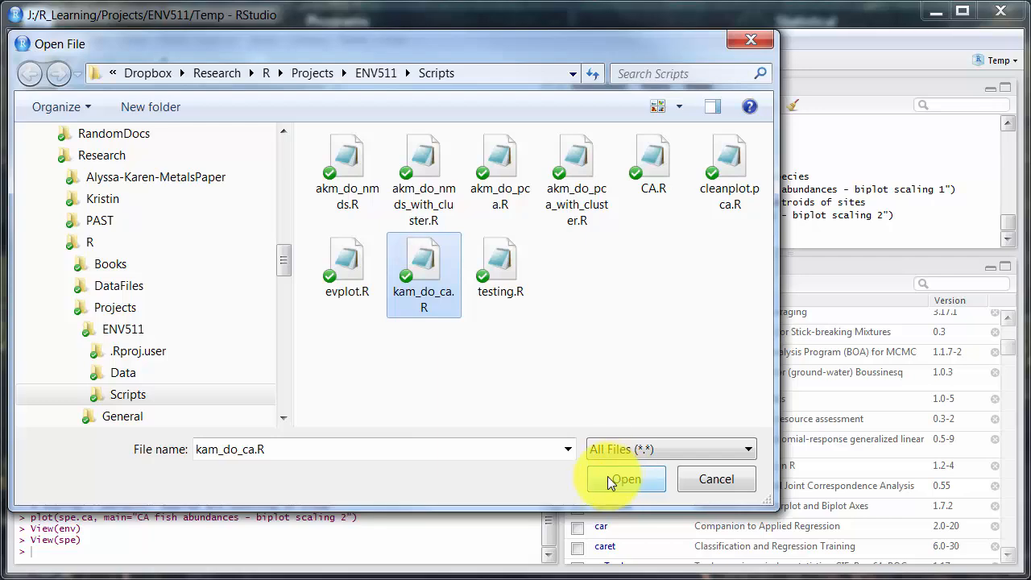